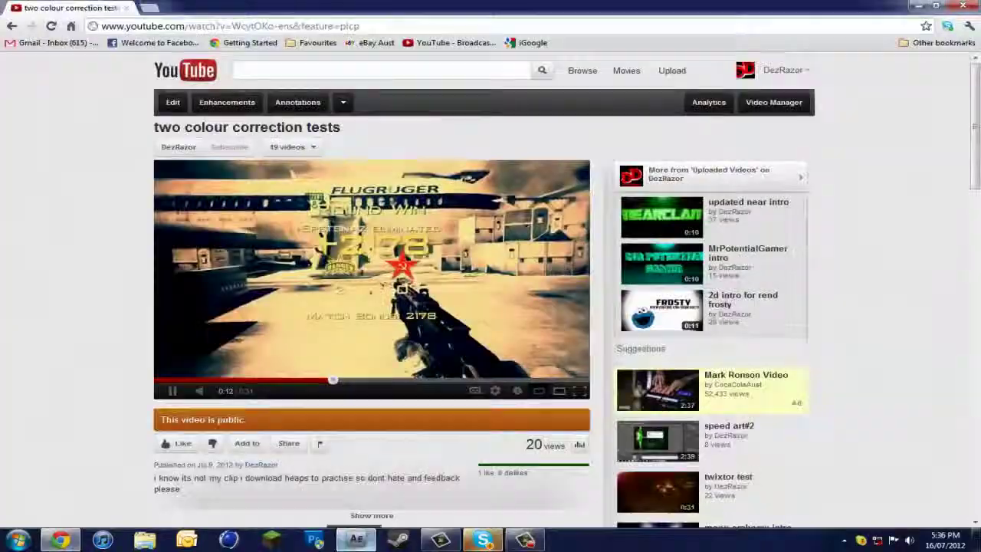
- Switch to After Effects and search the effects and presets for "looks"
click(356, 539)
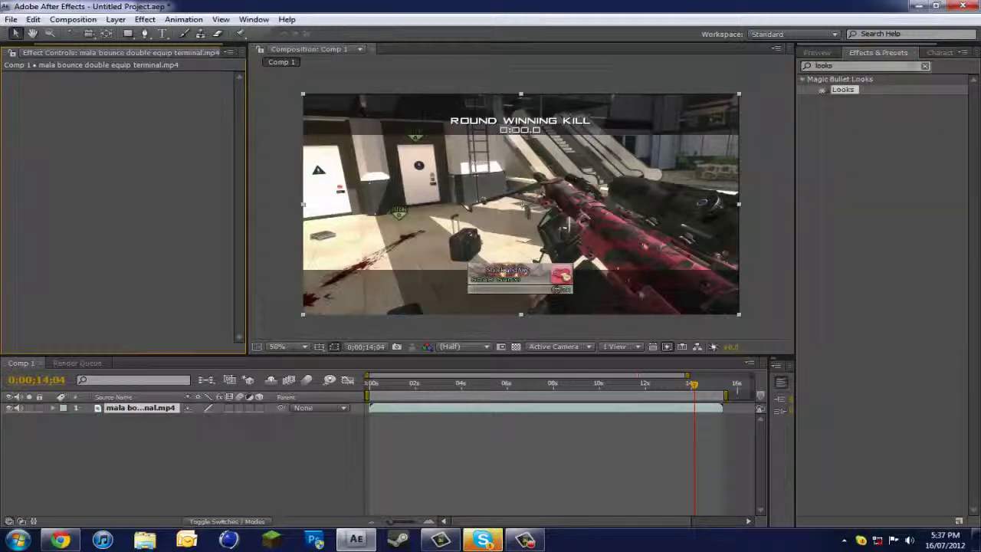
click(897, 66)
key(BackSpace)
key(BackSpace)
key(BackSpace)
key(BackSpace)
key(BackSpace)
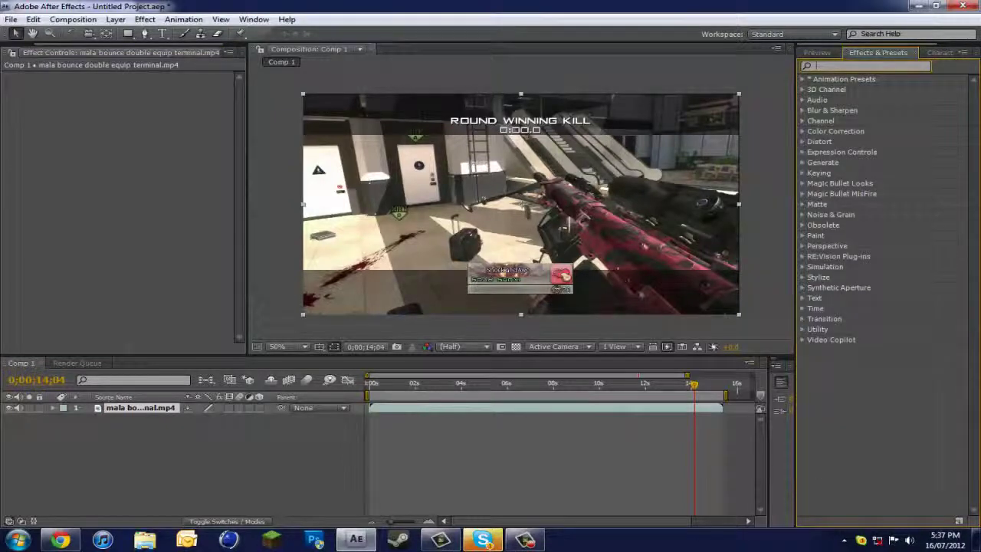
text(looks)
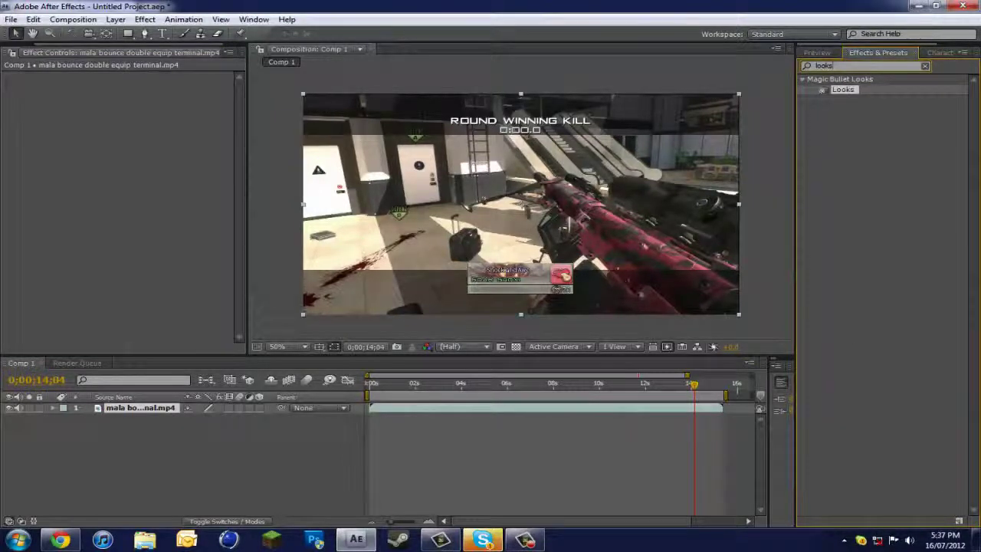
- Apply the Magic Bullet Looks effect to the clip and add a Lift-Gamma-Gain tool to the look's Post stage
double_click(843, 90)
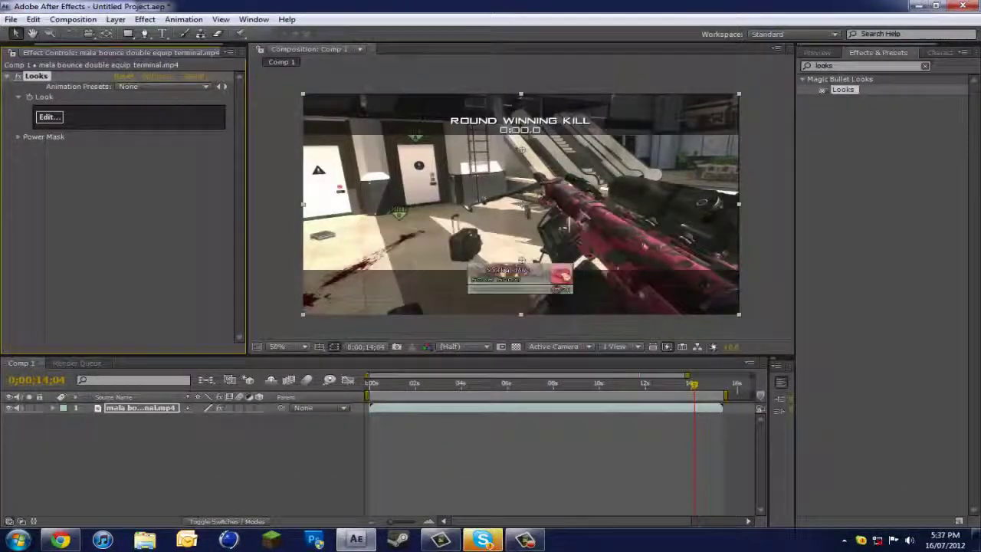
click(49, 117)
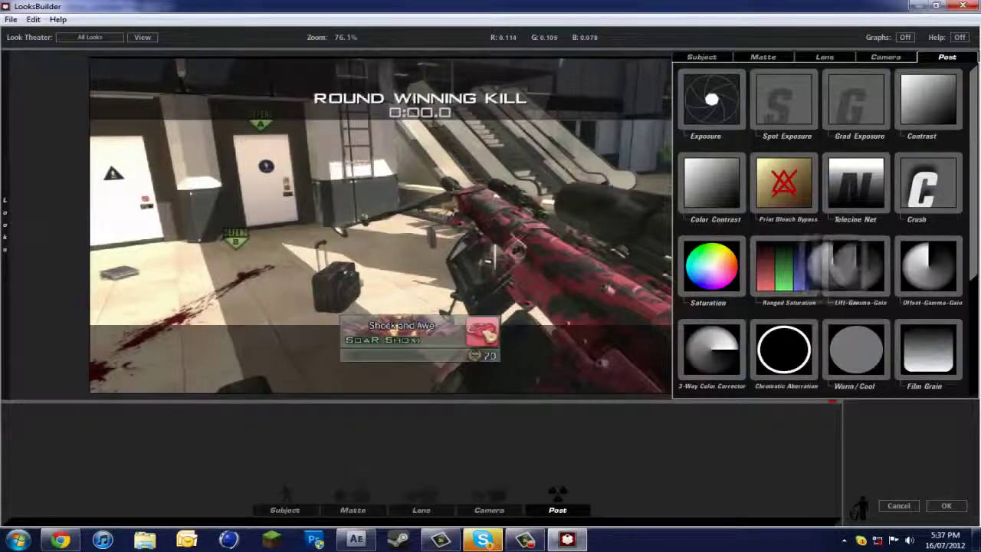
drag(857, 267, 632, 196)
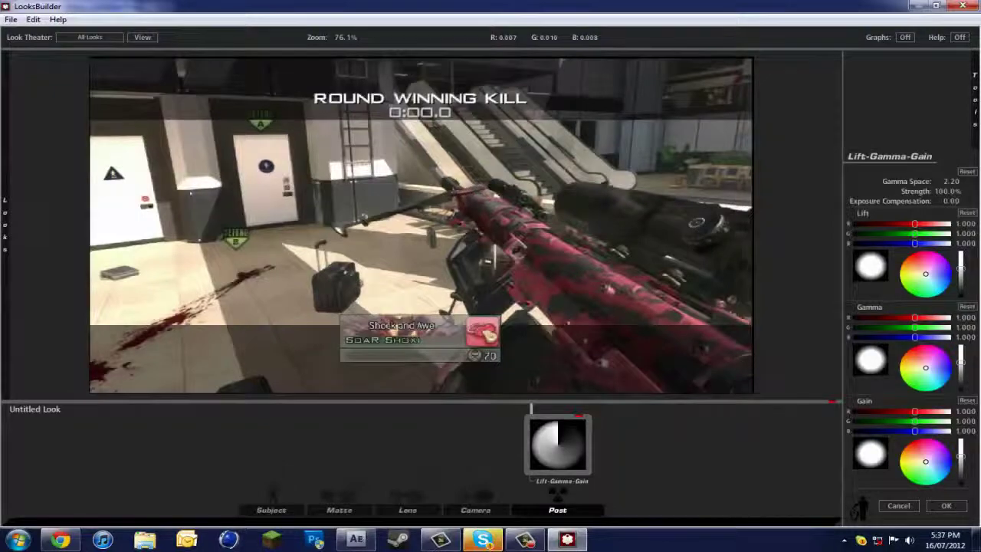
- Tint Lift towards red (1.000, 0.818, 0.785), Gamma towards blue (0.823, 0.995, 1.182) and Gain towards orange (1.295, 1.005, 0.701)
drag(926, 273, 917, 263)
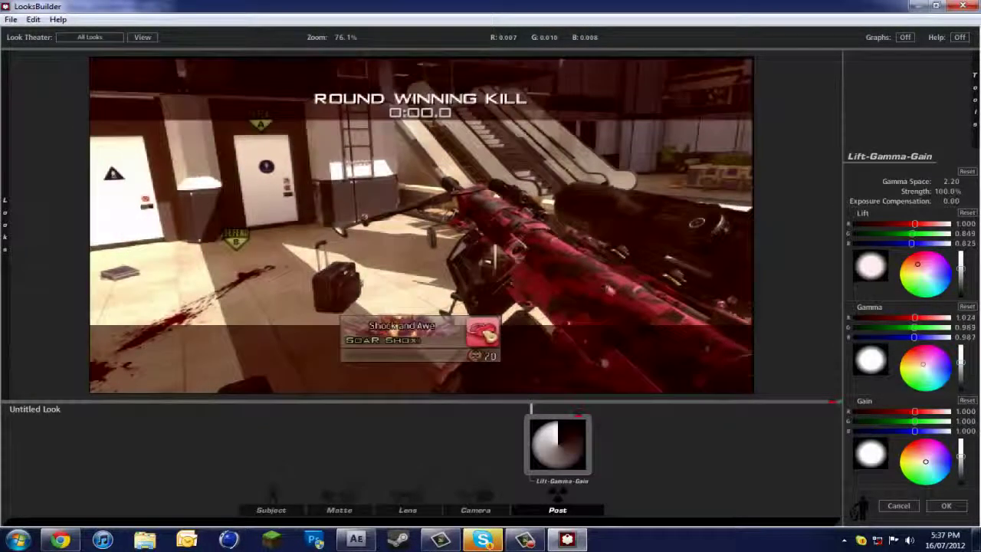
drag(926, 462, 932, 473)
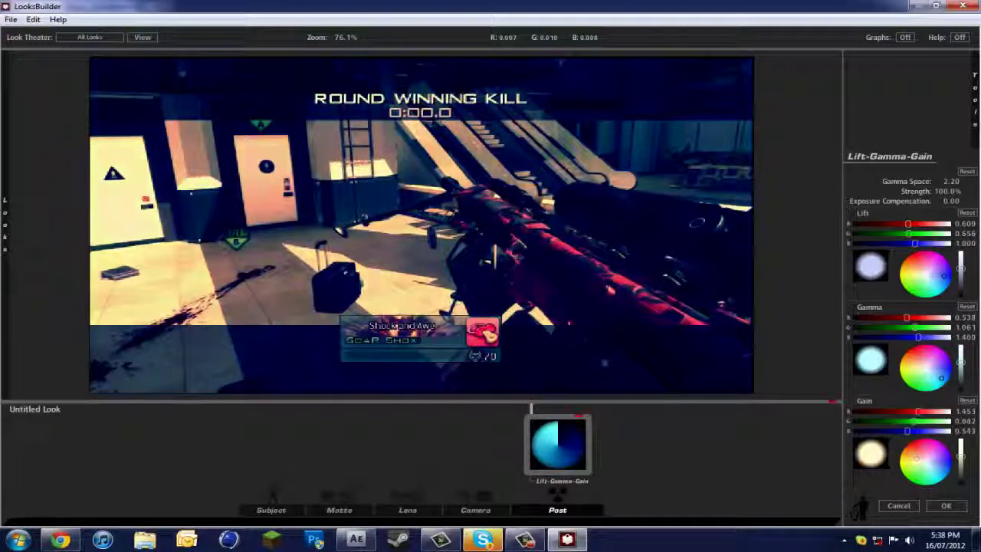
drag(910, 452, 916, 457)
drag(941, 378, 936, 374)
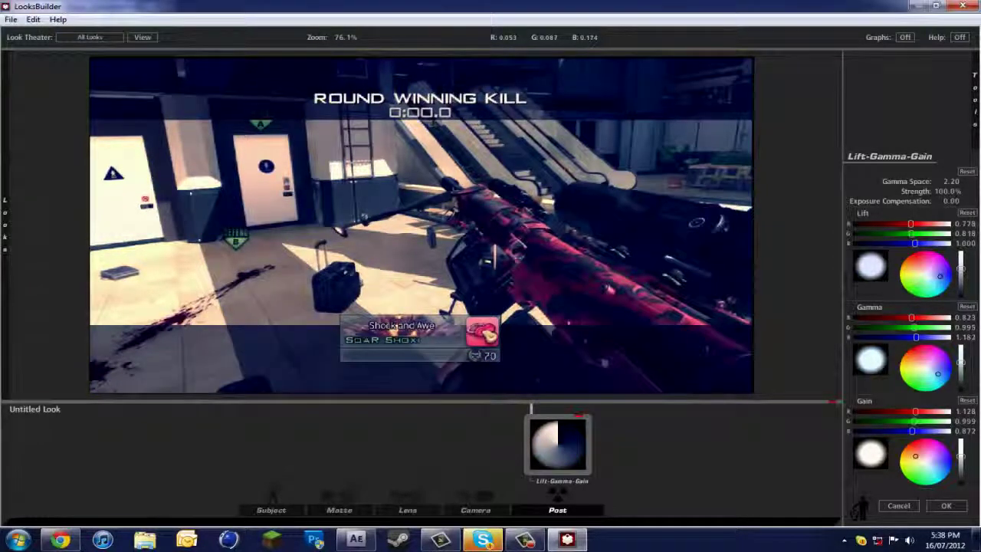
drag(941, 276, 920, 268)
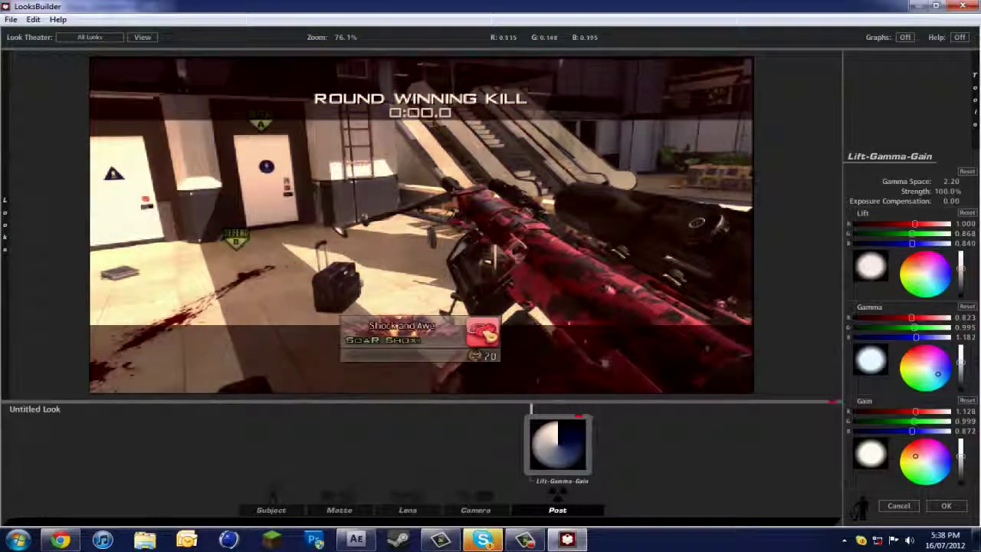
drag(921, 268, 917, 263)
drag(915, 456, 910, 455)
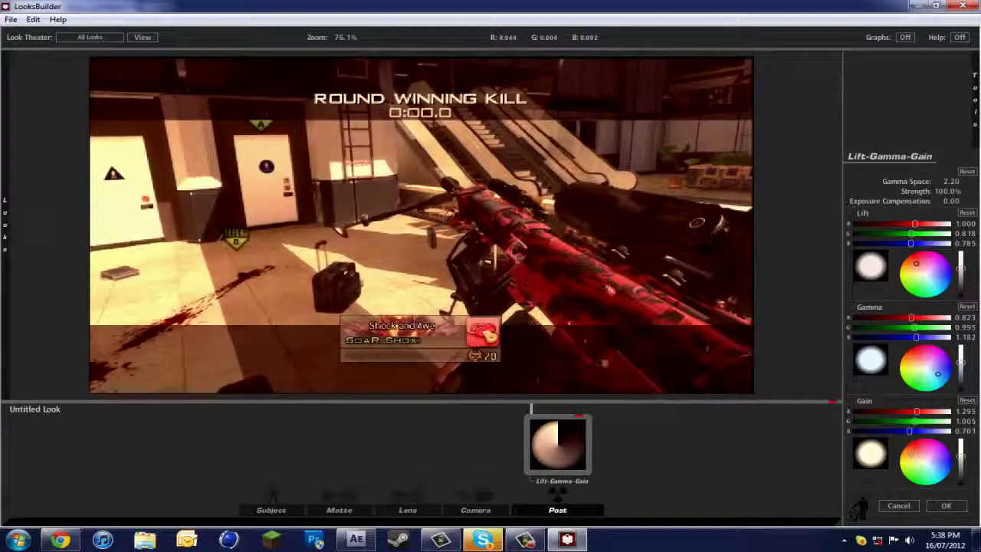
mouse_move(974, 99)
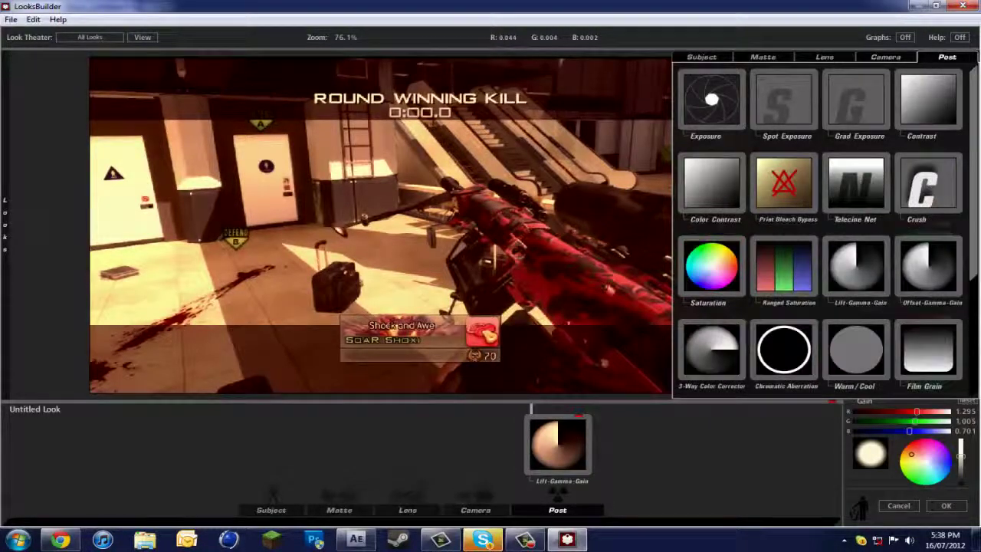
click(885, 57)
double_click(856, 183)
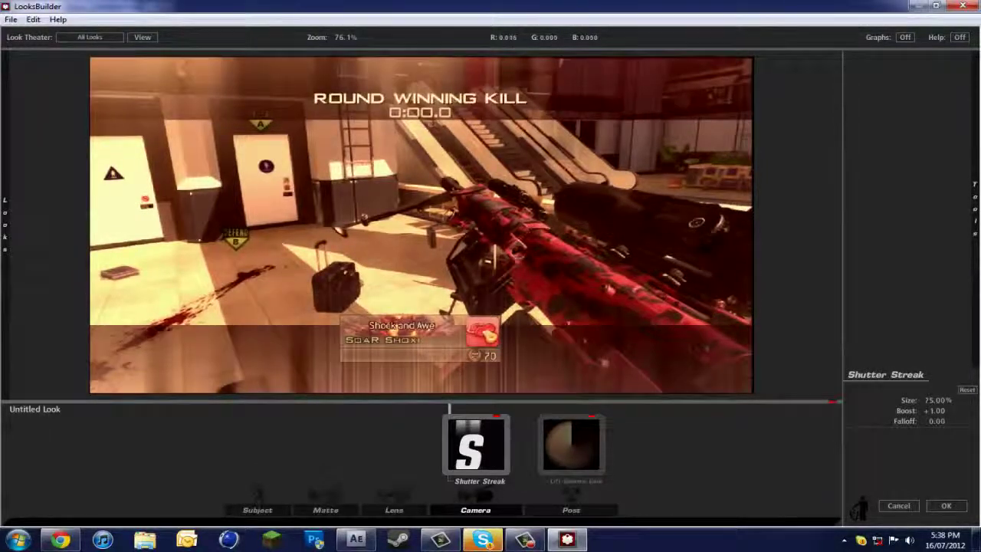
key(Delete)
- Add a Vignette tool and an Edge Softness tool to the Lens stage of the look
mouse_move(976, 208)
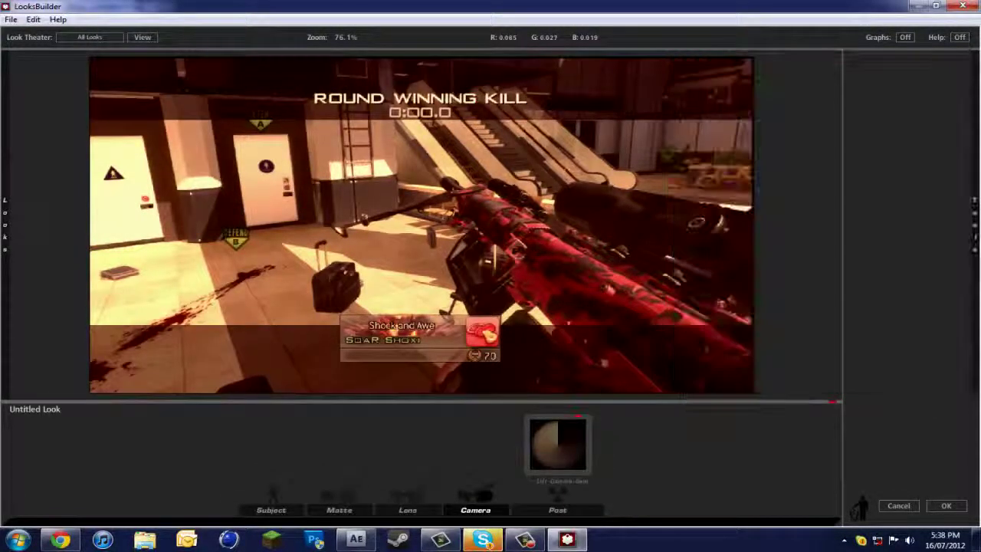
click(407, 509)
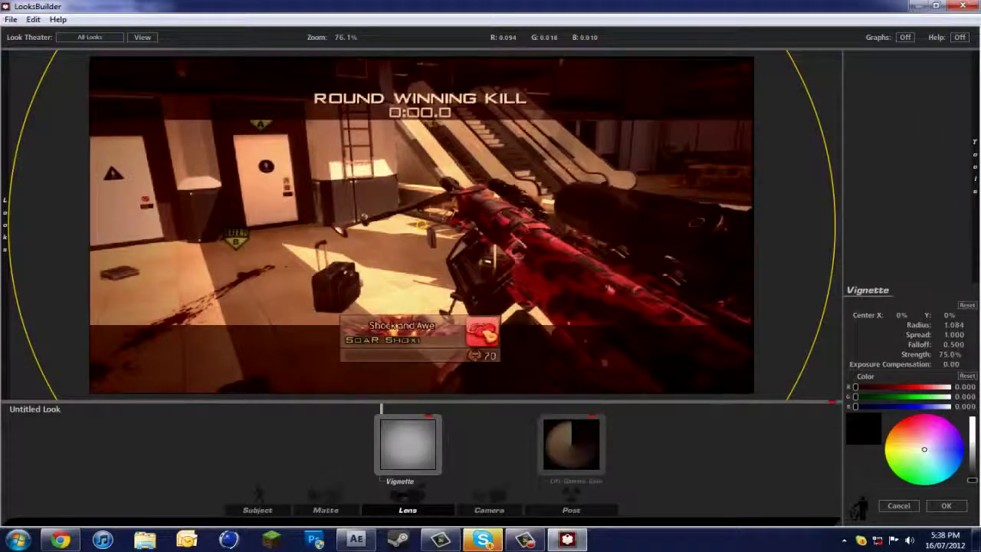
mouse_move(974, 167)
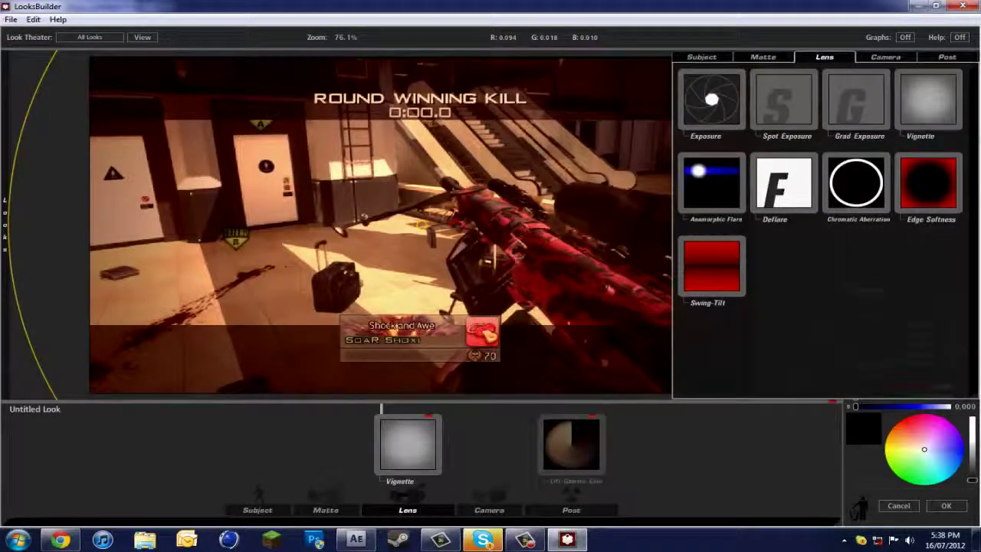
drag(928, 182, 375, 203)
- Reduce the Edge Softness spread to about 0.26 so the blur is confined more to the frame's edges
mouse_move(974, 222)
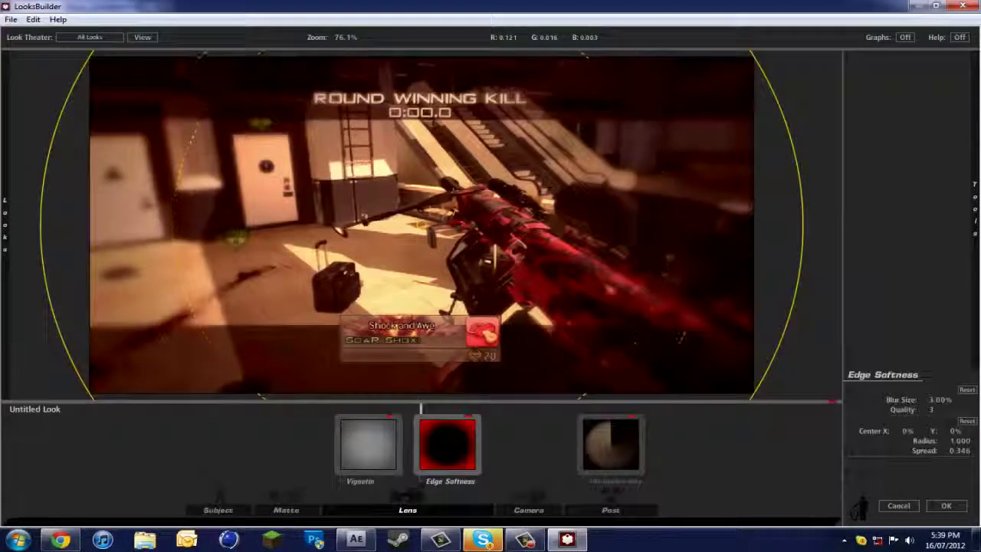
drag(756, 226, 711, 225)
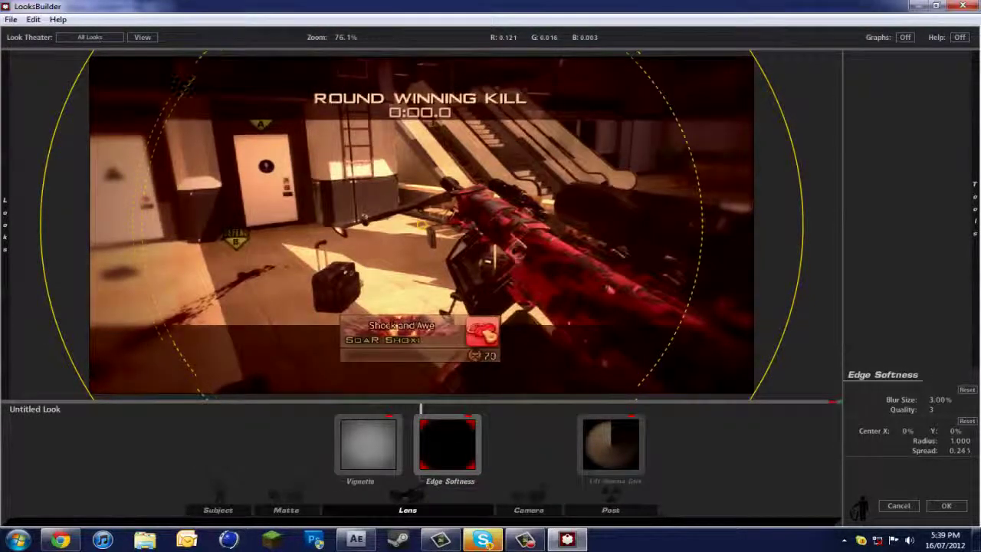
drag(711, 226, 703, 225)
- Add a Diffusion tool to the Matte stage of the look
mouse_move(975, 208)
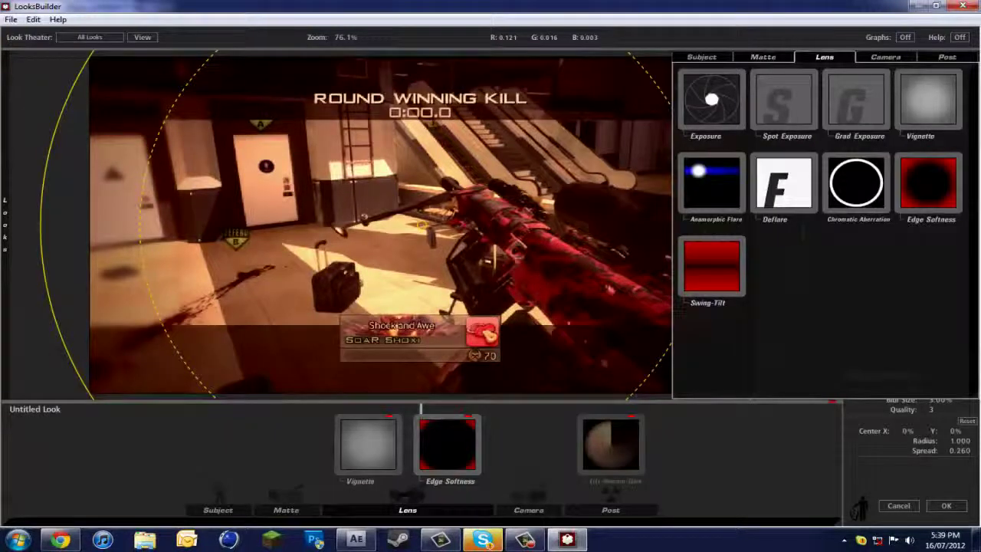
click(764, 58)
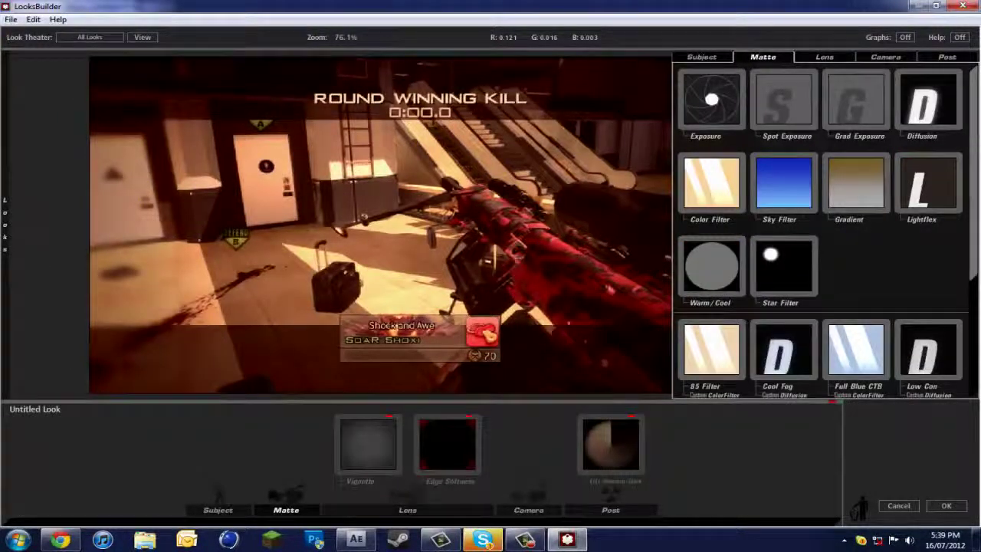
drag(928, 100, 415, 230)
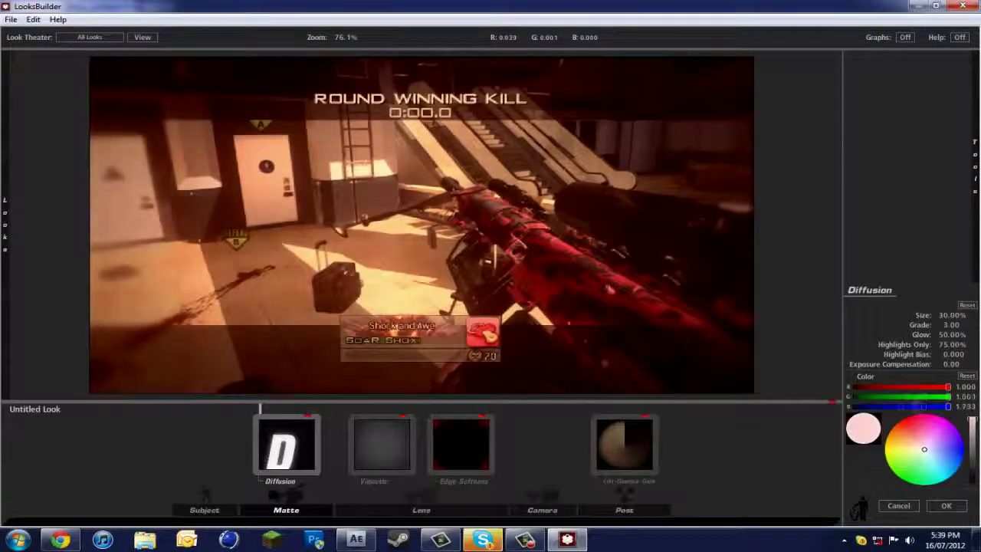
- Set Diffusion size 200%, grade 0, glow 100%, highlights only 73%, highlight bias +1.000, exposure compensation +1.20 and a reddish colour (1.000, 0.494, 0.426)
mouse_move(951, 364)
mouse_down()
mouse_move(969, 364)
mouse_move(953, 364)
mouse_up()
drag(954, 354, 965, 354)
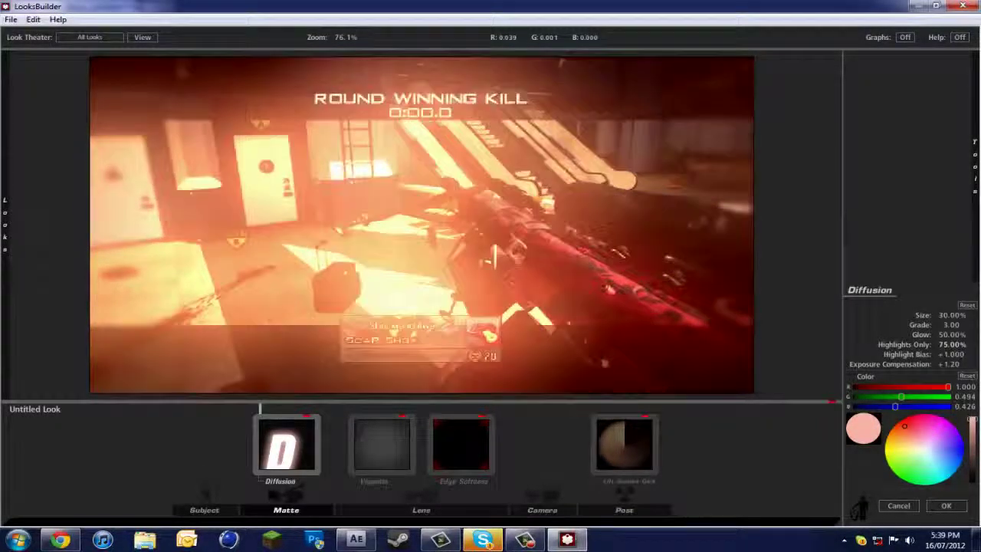
mouse_move(953, 345)
mouse_down()
mouse_move(945, 345)
mouse_move(969, 335)
mouse_move(959, 345)
mouse_up()
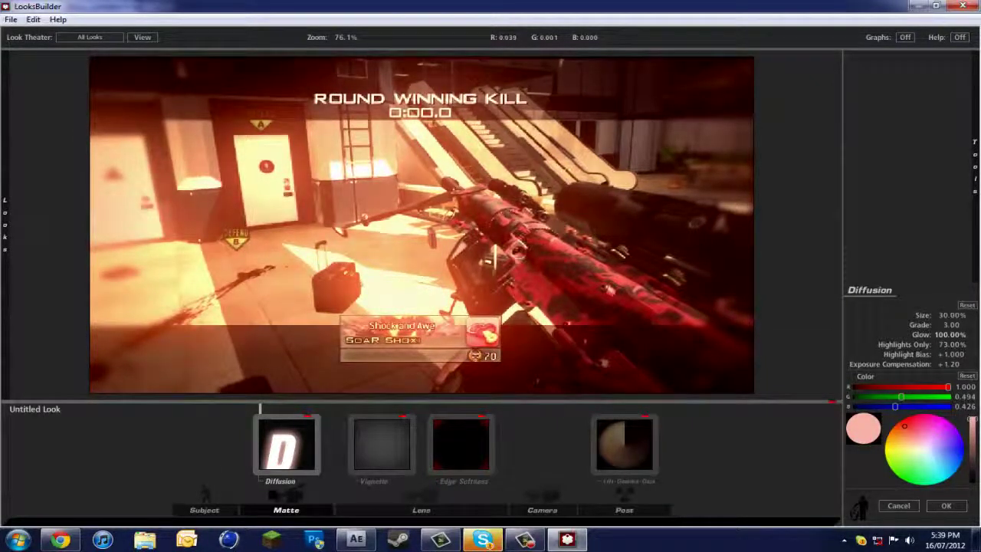
drag(952, 325, 934, 325)
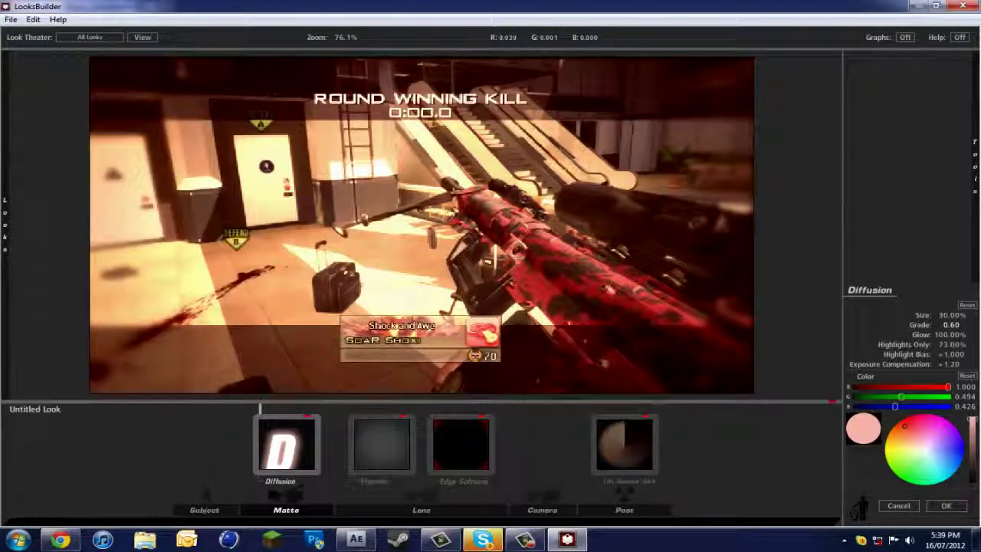
drag(950, 325, 939, 325)
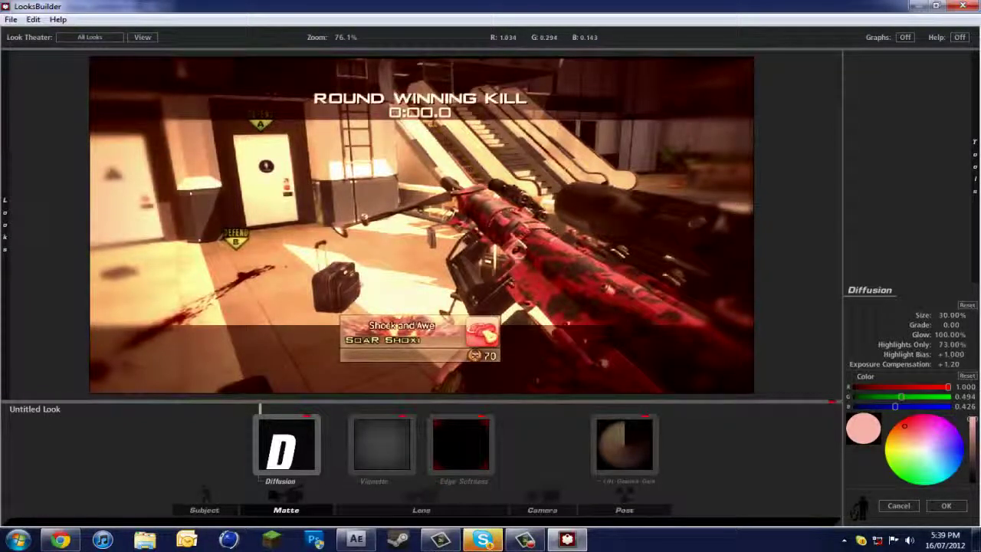
drag(953, 316, 977, 315)
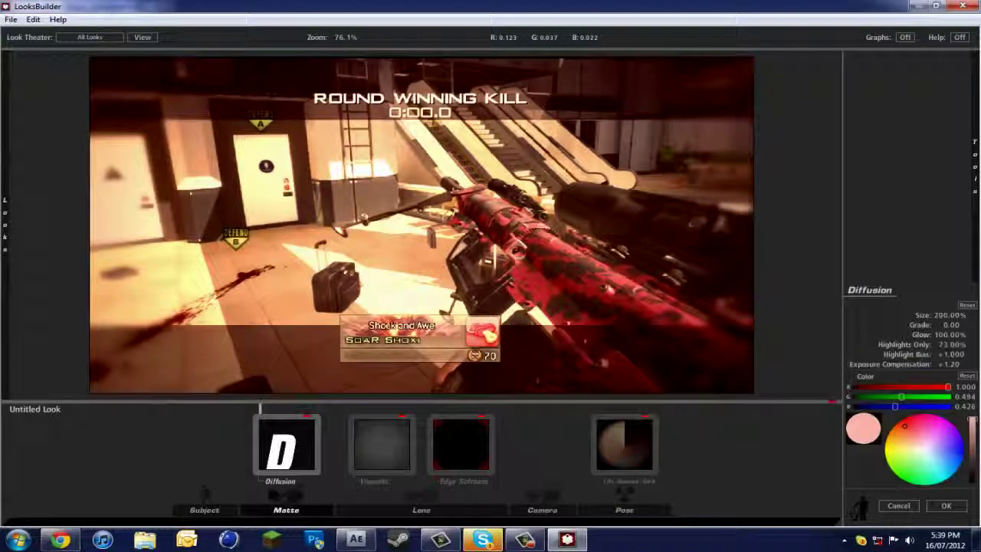
- Add a Curves tool to the Subject stage of the look
mouse_move(975, 168)
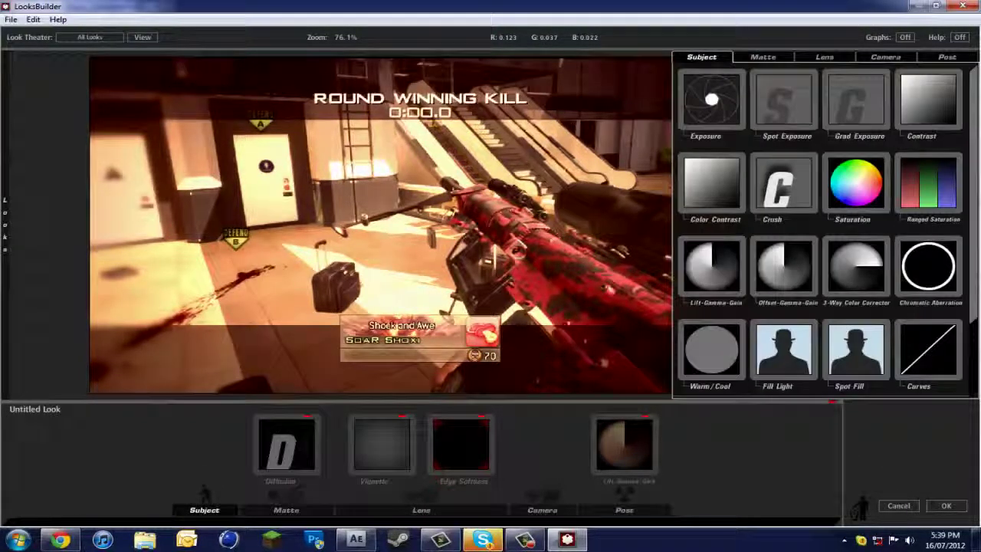
scroll(825, 230, down, 2)
scroll(825, 230, up, 2)
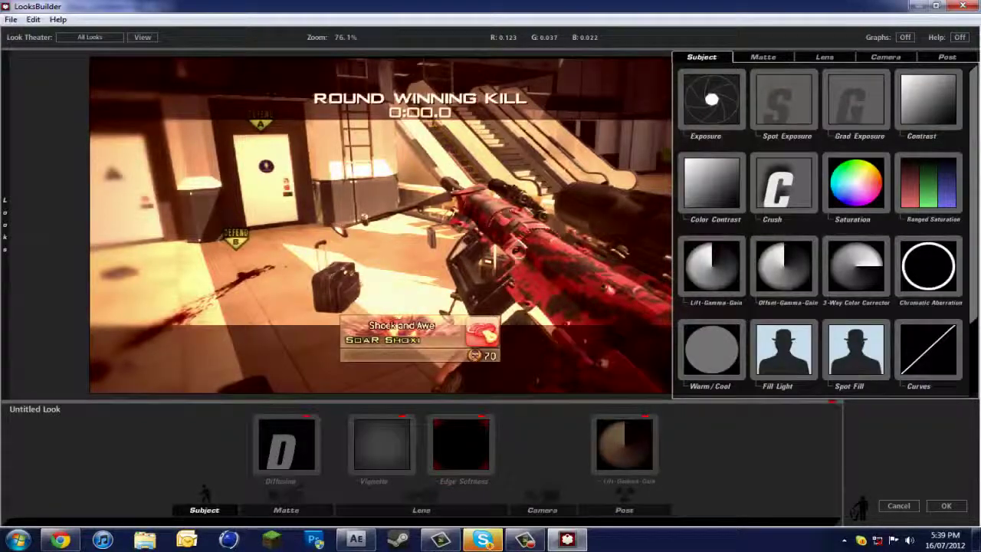
scroll(825, 230, down, 2)
drag(928, 276, 164, 266)
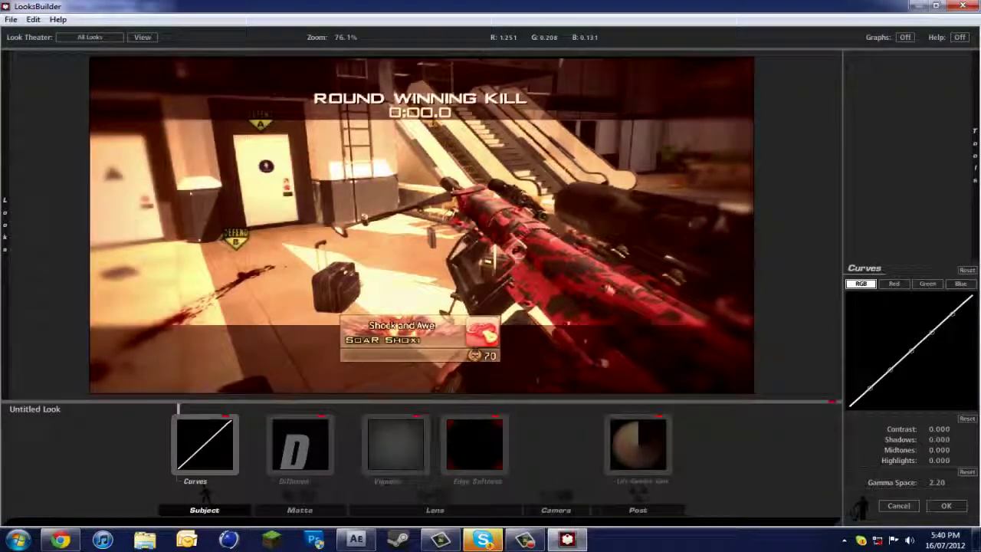
- Bend the RGB curve into an S shape, lowering the two shadow points and raising the two highlight points
drag(953, 315, 952, 325)
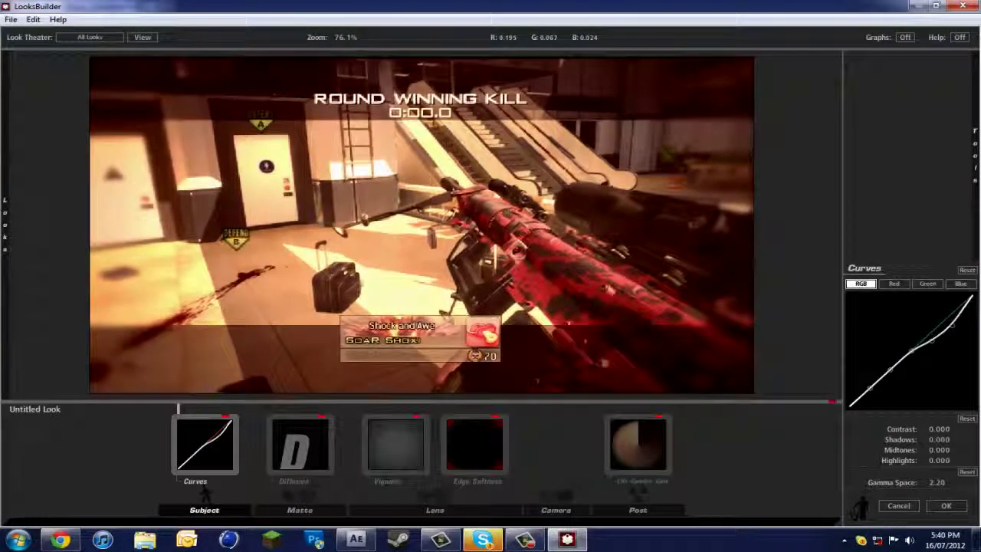
drag(891, 370, 870, 380)
drag(933, 340, 933, 328)
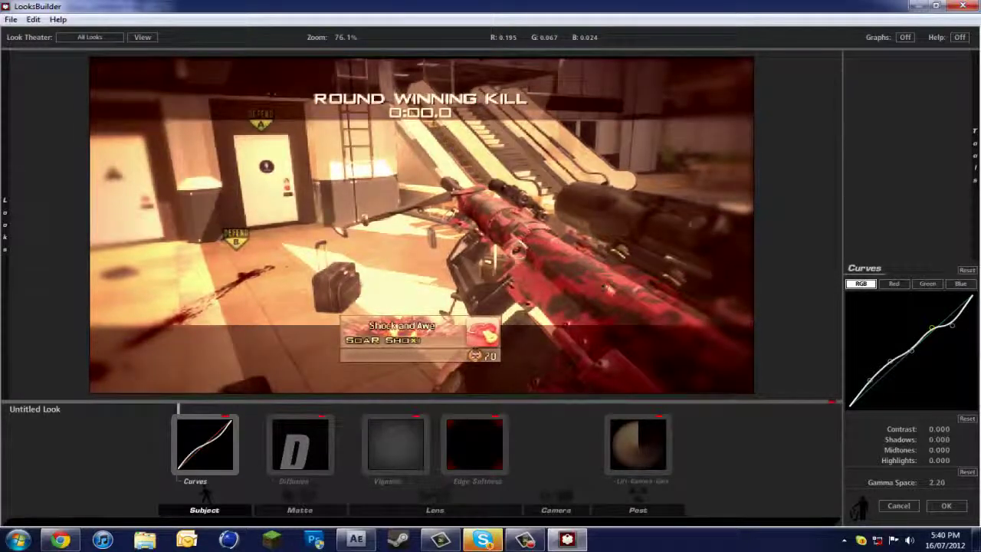
drag(889, 361, 889, 378)
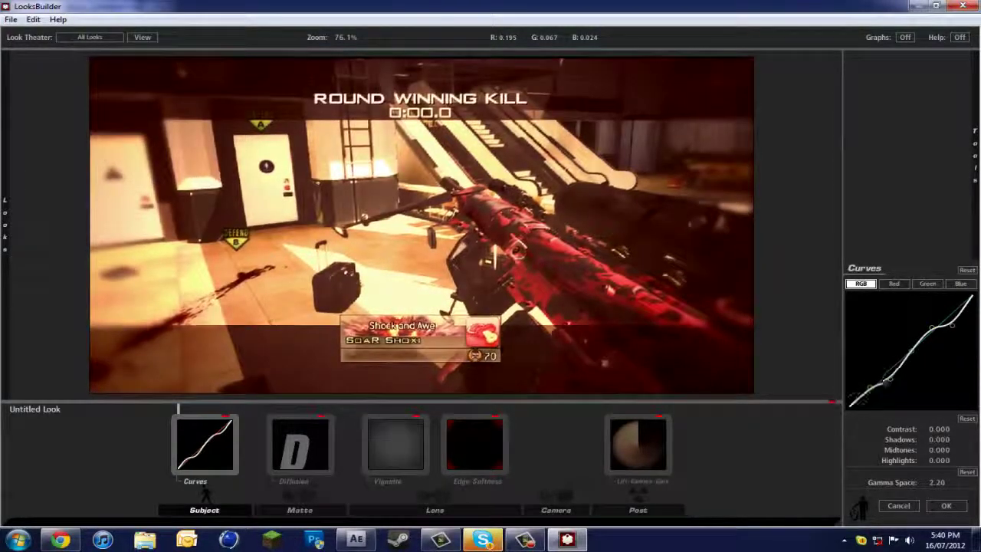
drag(870, 380, 870, 396)
drag(953, 326, 953, 305)
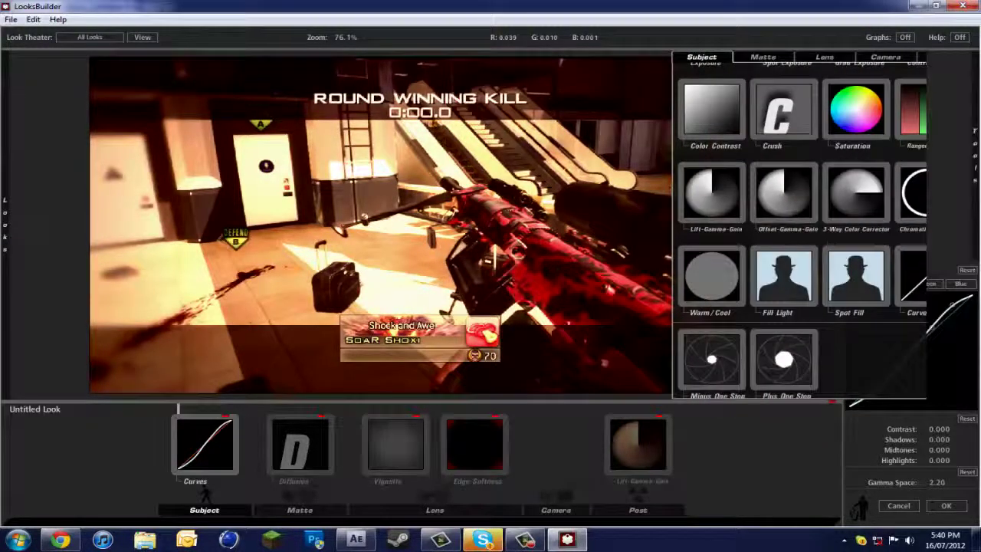
- Accept the finished look for the clip and preview it in the composition at 0;00;10;00
click(947, 506)
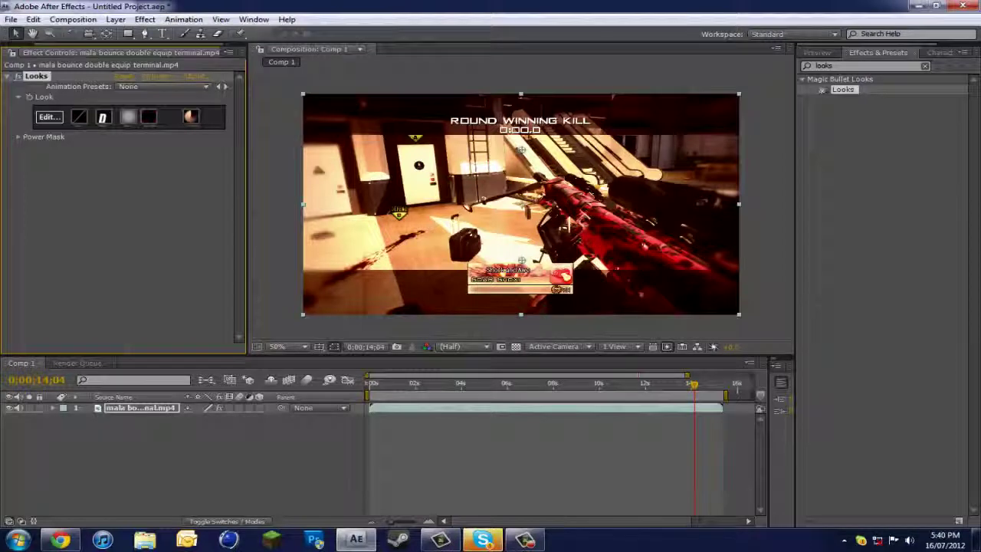
click(600, 384)
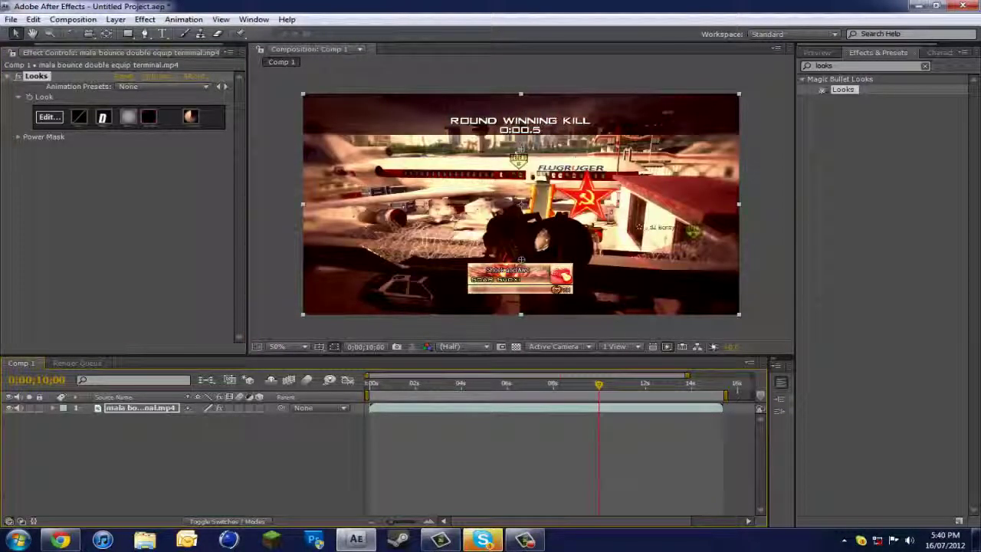
- Play back the graded clip from 0;00;08;03, stop at 0;00;10;15 and reopen its look for editing
click(569, 385)
mouse_move(569, 384)
mouse_down()
mouse_move(558, 384)
mouse_move(569, 384)
mouse_up()
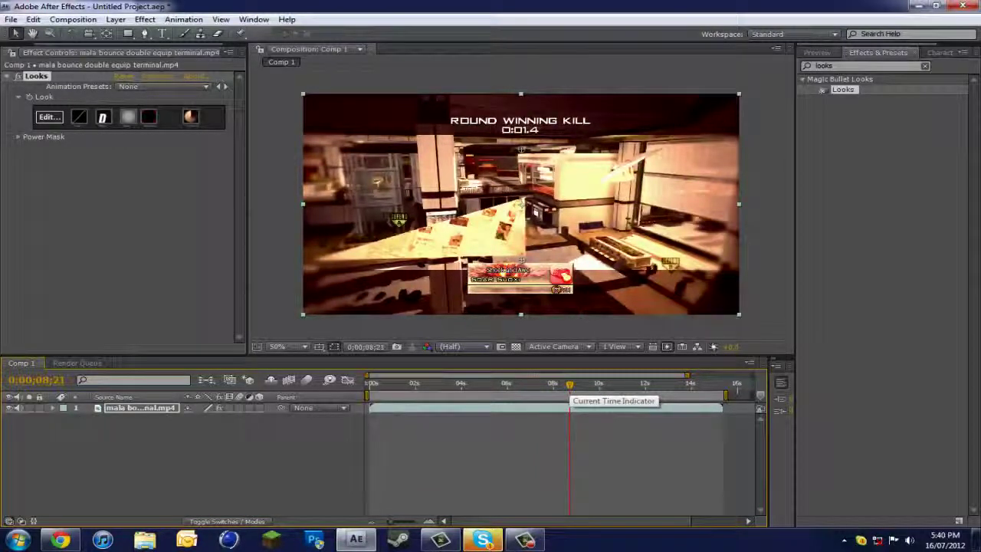
drag(570, 384, 554, 385)
key(KP_0)
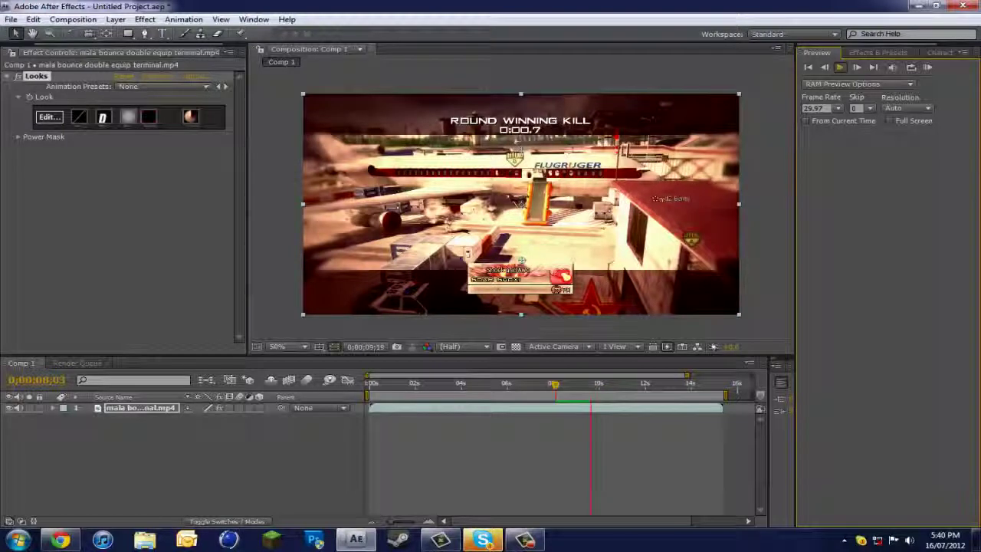
key(space)
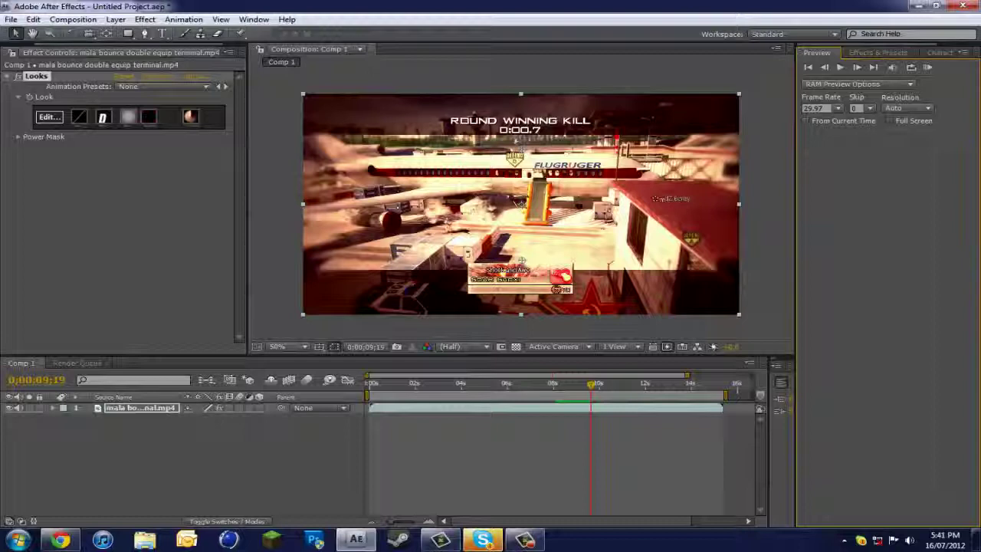
key(space)
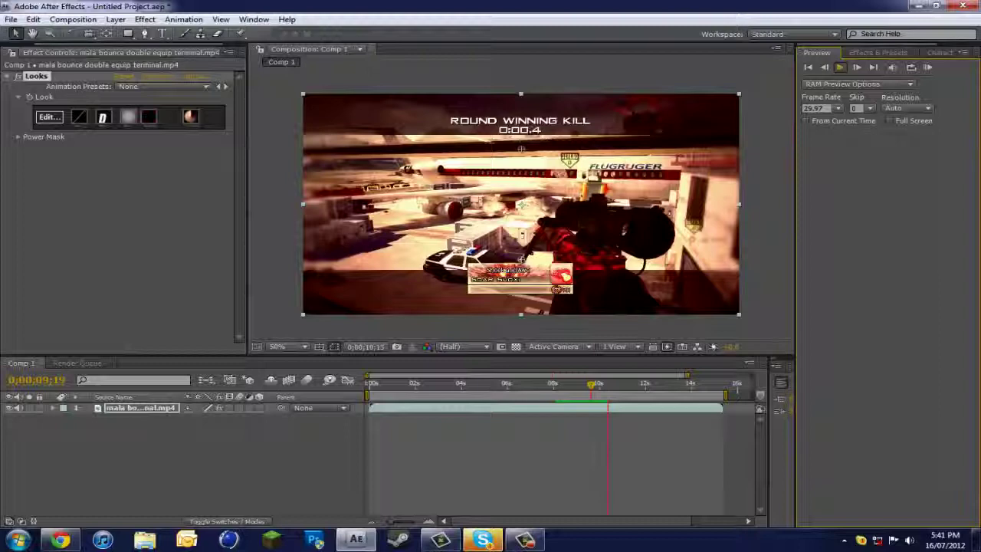
key(space)
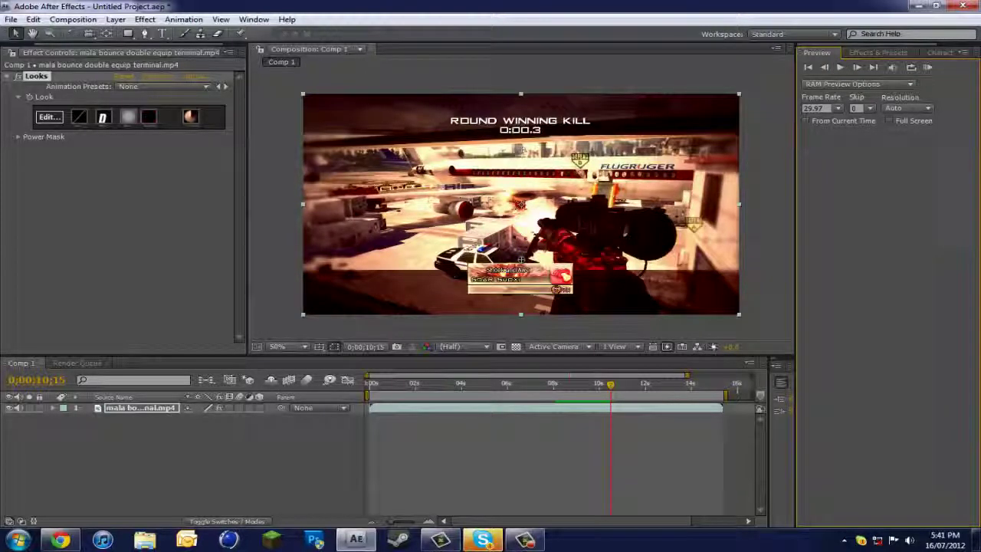
click(50, 116)
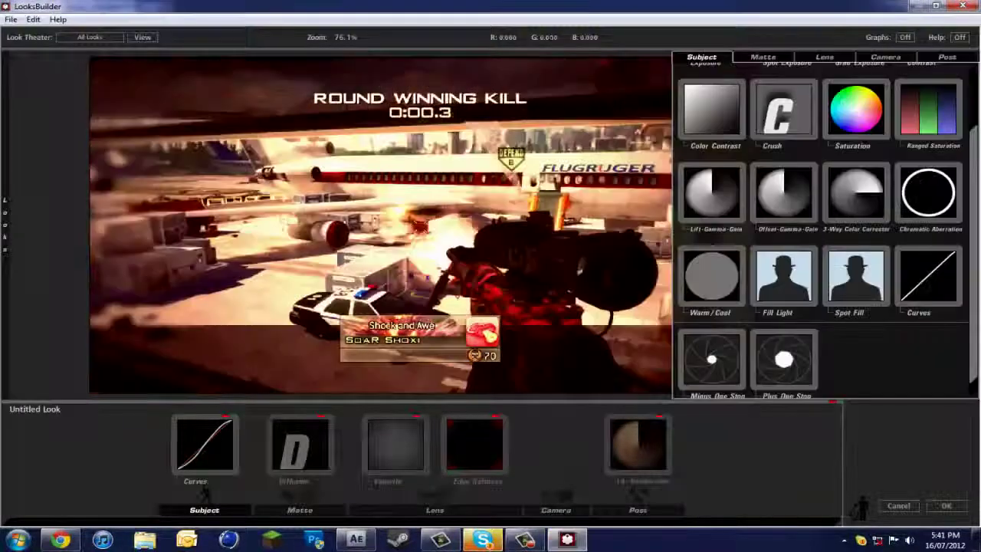
- Add a second Diffusion tool to the Matte stage with glow 100%, highlights only 77%, highlight bias -0.756 and exposure compensation -0.50
click(764, 58)
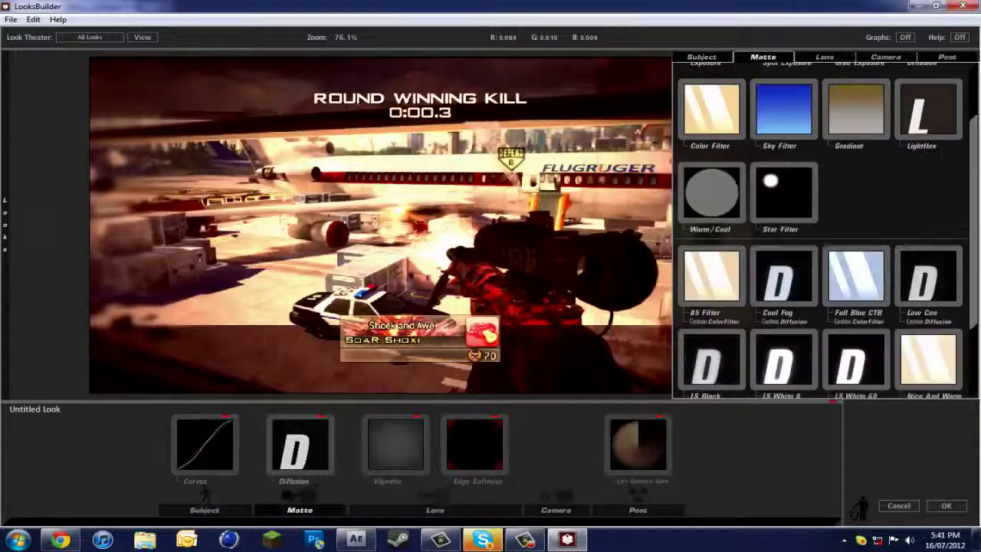
scroll(821, 230, up, 3)
scroll(820, 230, down, 3)
scroll(821, 230, down, 2)
scroll(820, 230, up, 2)
scroll(784, 262, down, 3)
drag(784, 263, 311, 250)
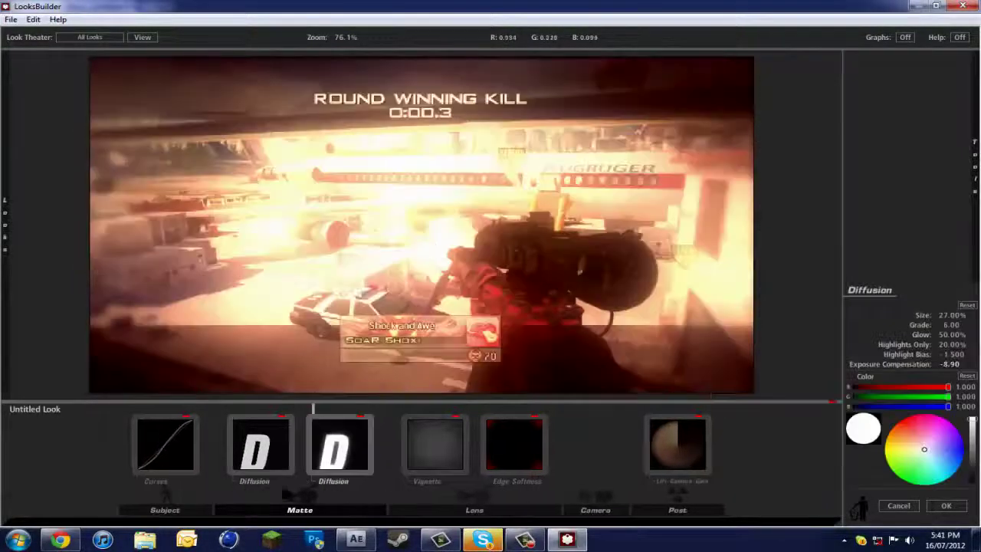
drag(950, 365, 971, 364)
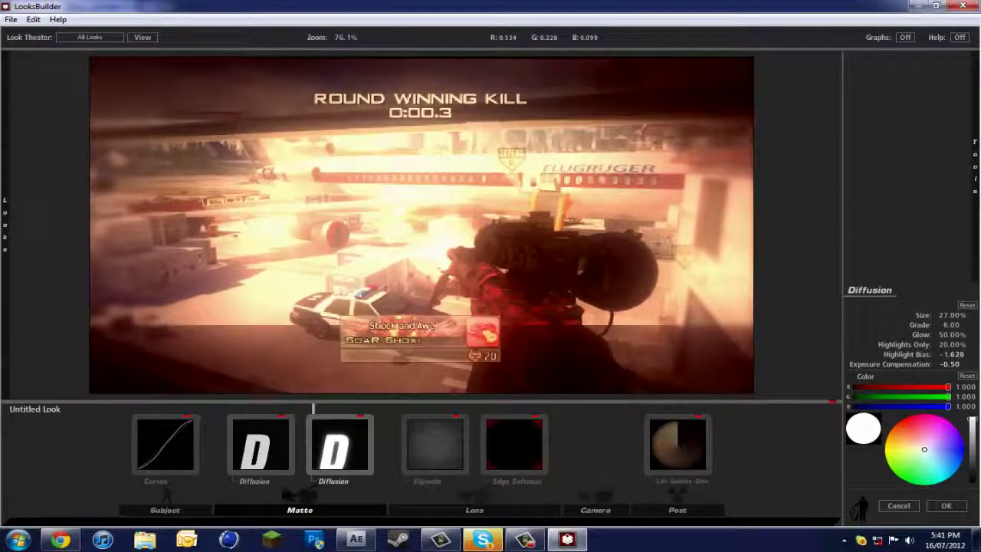
drag(953, 355, 959, 334)
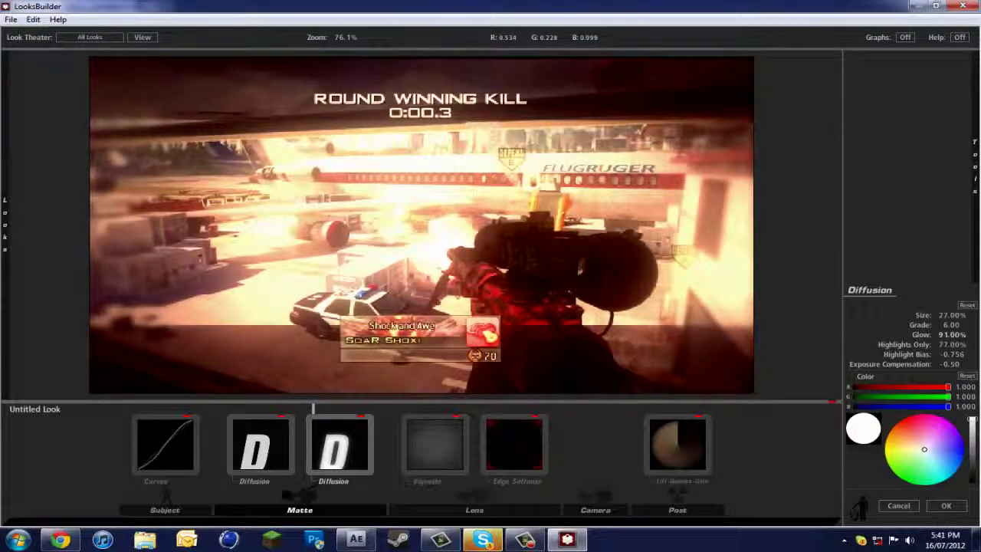
- Examine the available Matte, Lens, Camera and Post tools for another one to add to the look
mouse_move(975, 168)
click(825, 57)
click(763, 58)
click(825, 57)
click(763, 58)
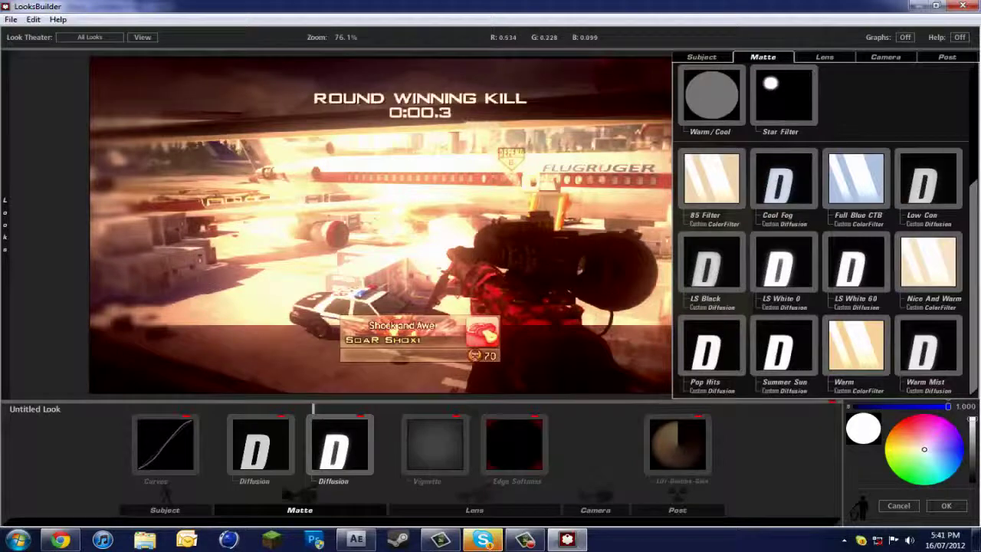
click(825, 57)
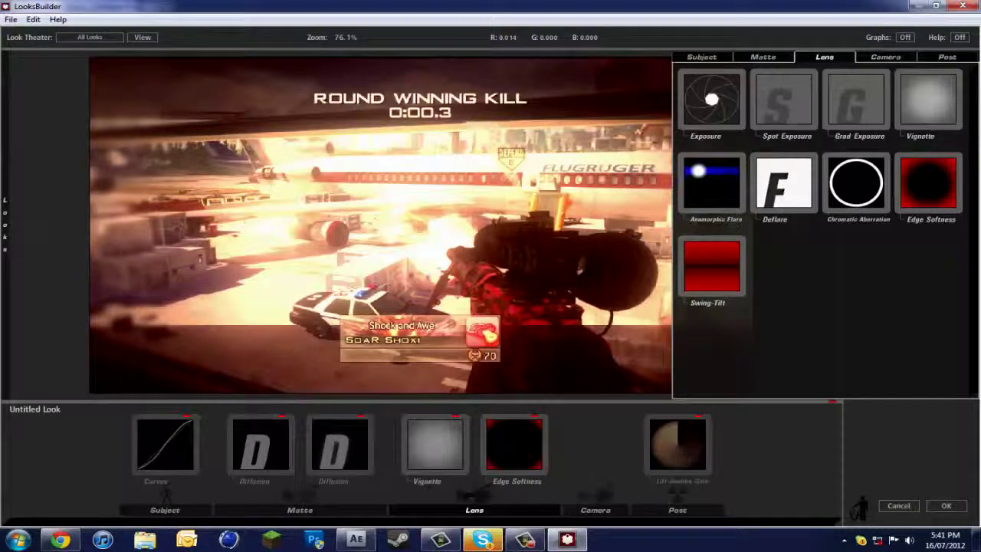
click(885, 57)
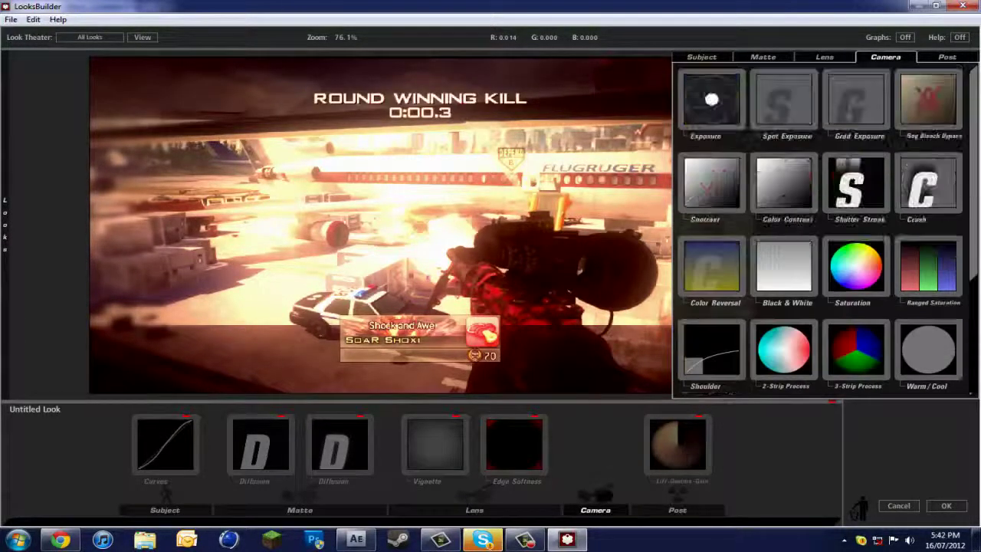
scroll(824, 230, down, 3)
scroll(825, 230, up, 2)
scroll(825, 230, down, 3)
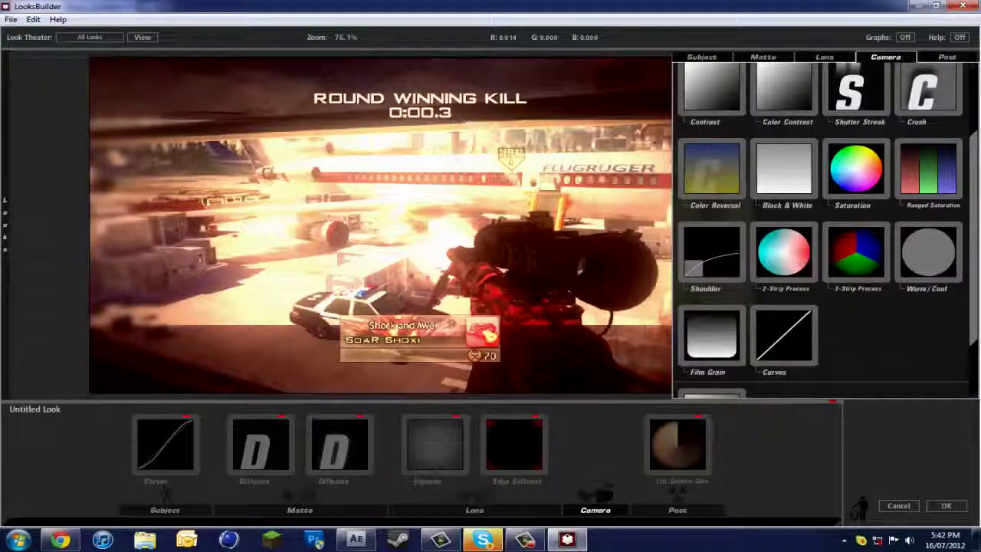
scroll(825, 230, up, 3)
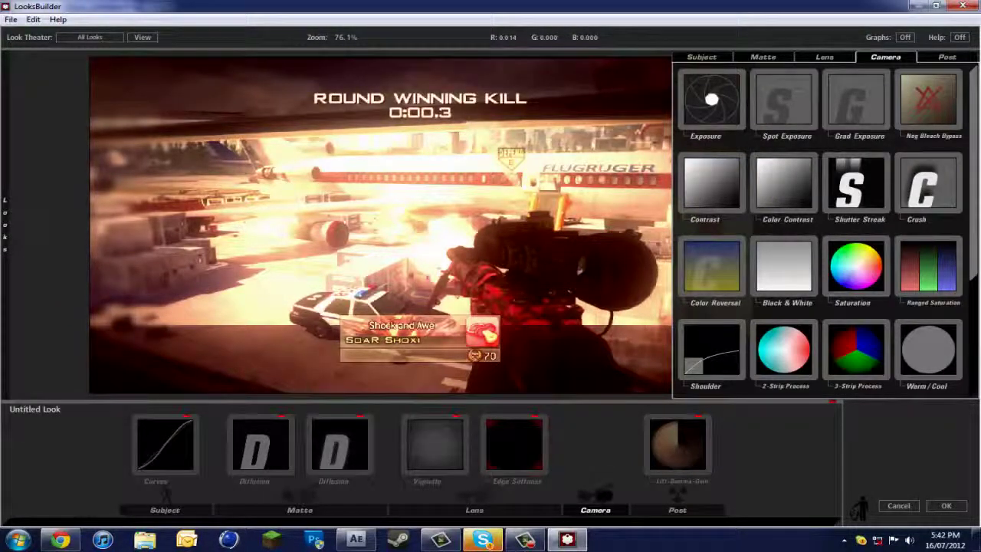
click(947, 57)
scroll(825, 230, down, 3)
scroll(825, 230, up, 1)
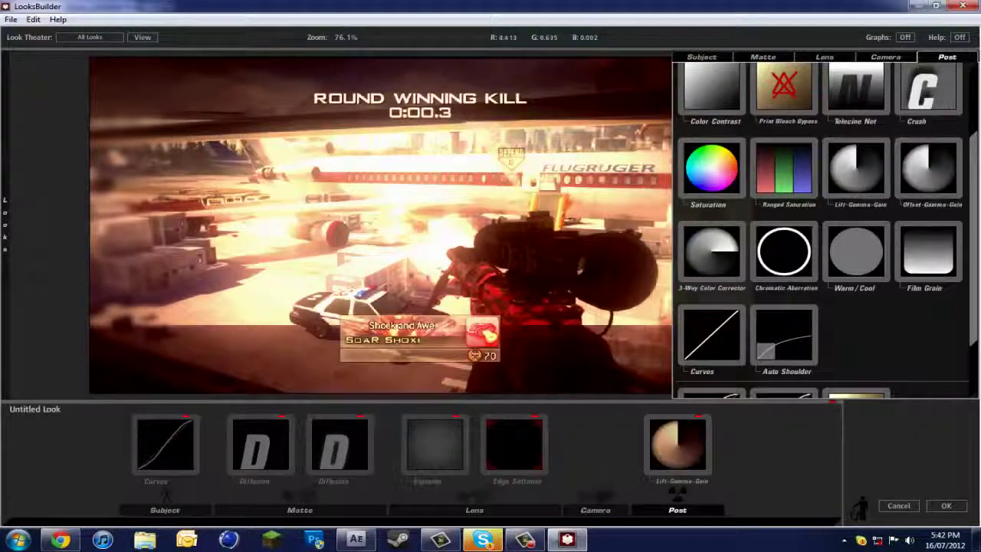
scroll(825, 230, down, 1)
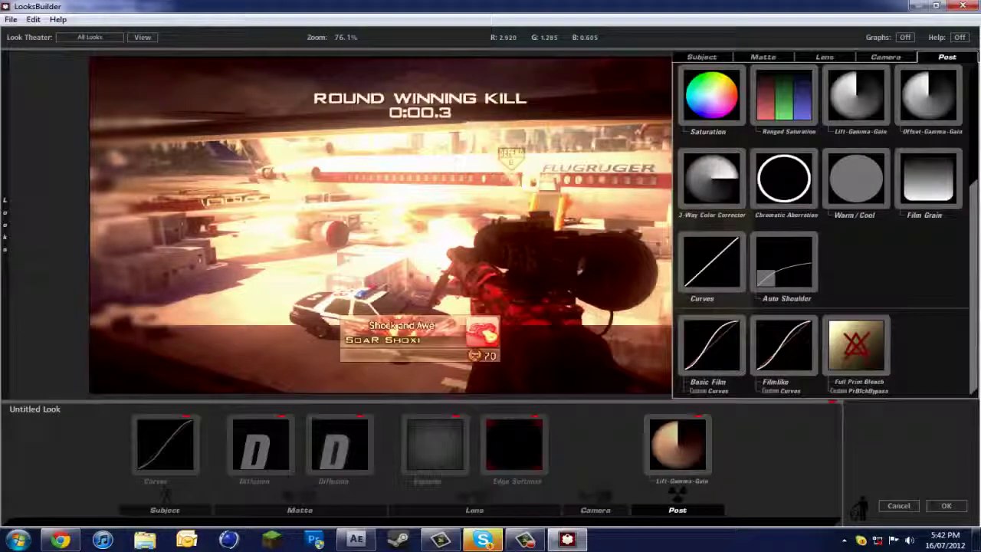
- Delete the Curves tool from the Subject stage of the look
click(166, 445)
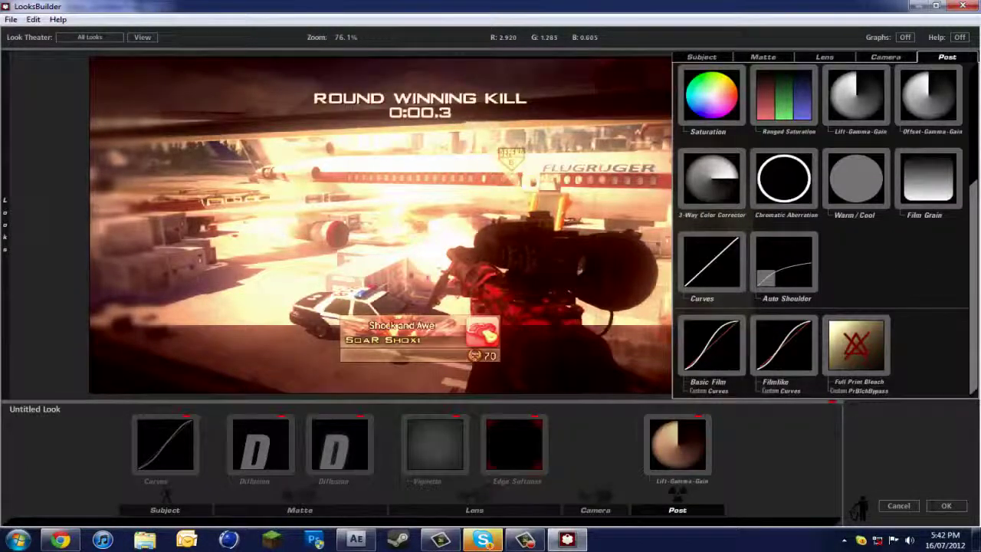
key(Delete)
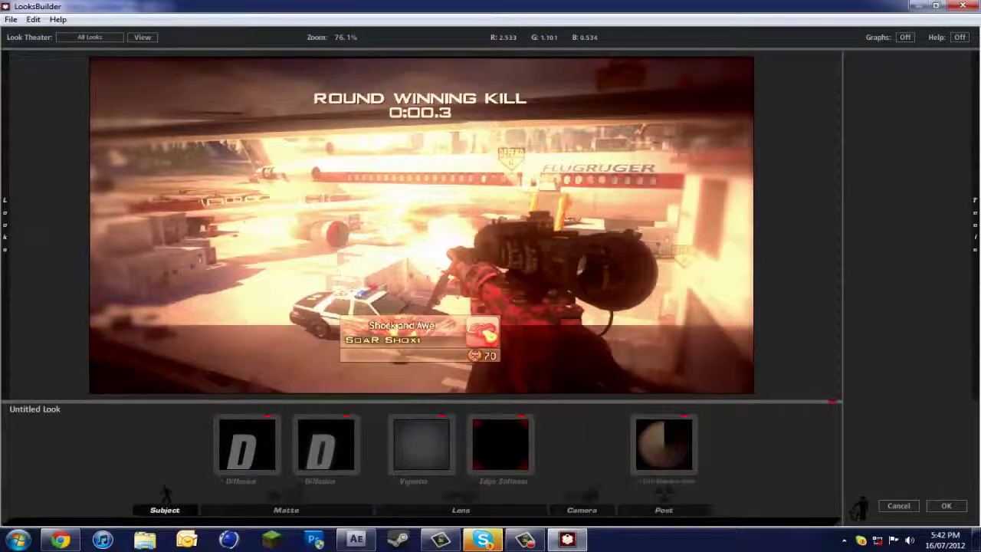
- Try the Basic Film curves in the Post stage, remove them and add the Filmlike curves instead
mouse_move(974, 224)
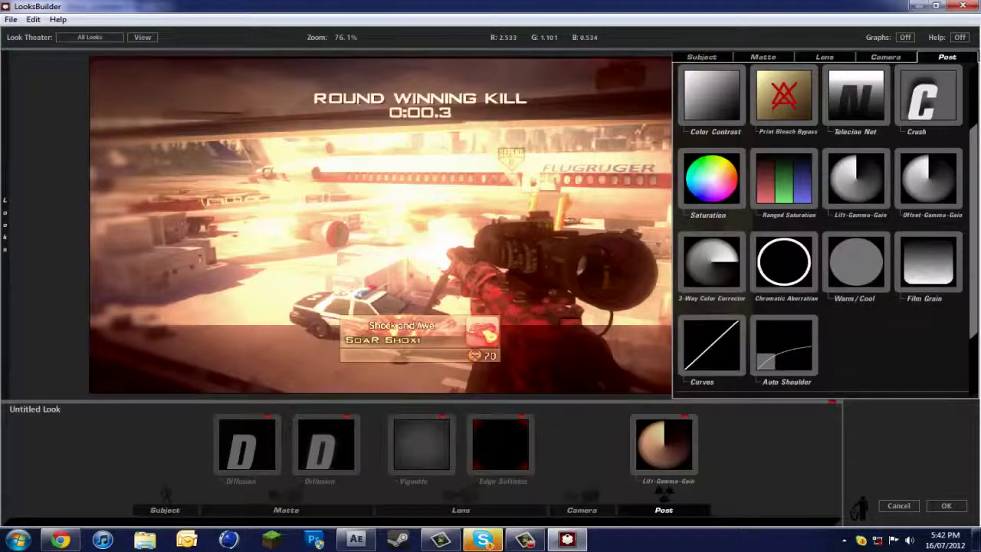
click(885, 56)
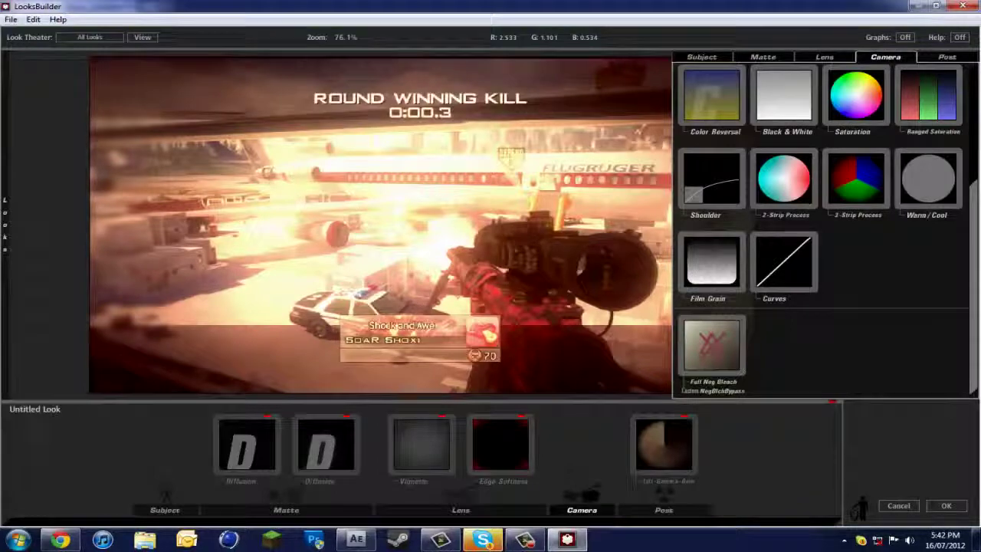
click(763, 57)
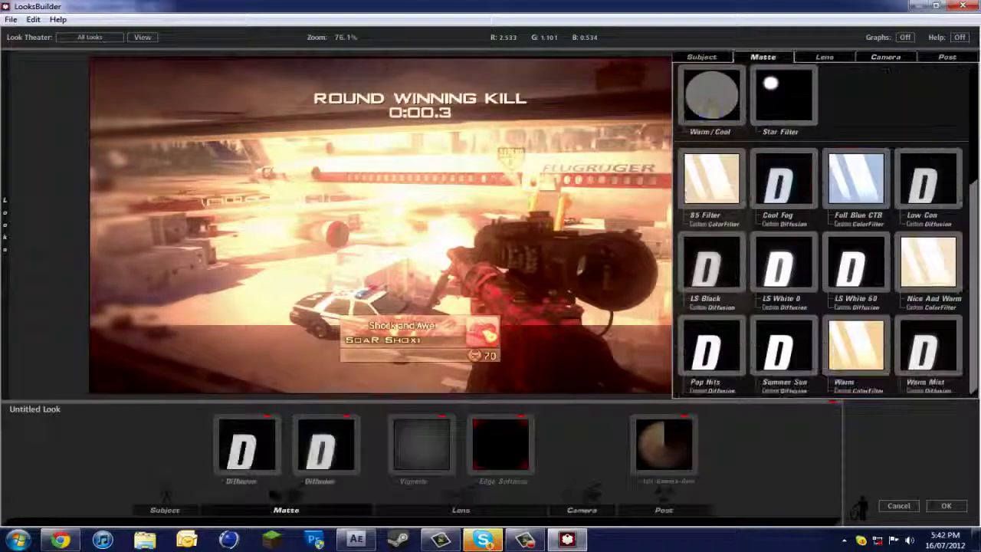
click(701, 57)
click(763, 56)
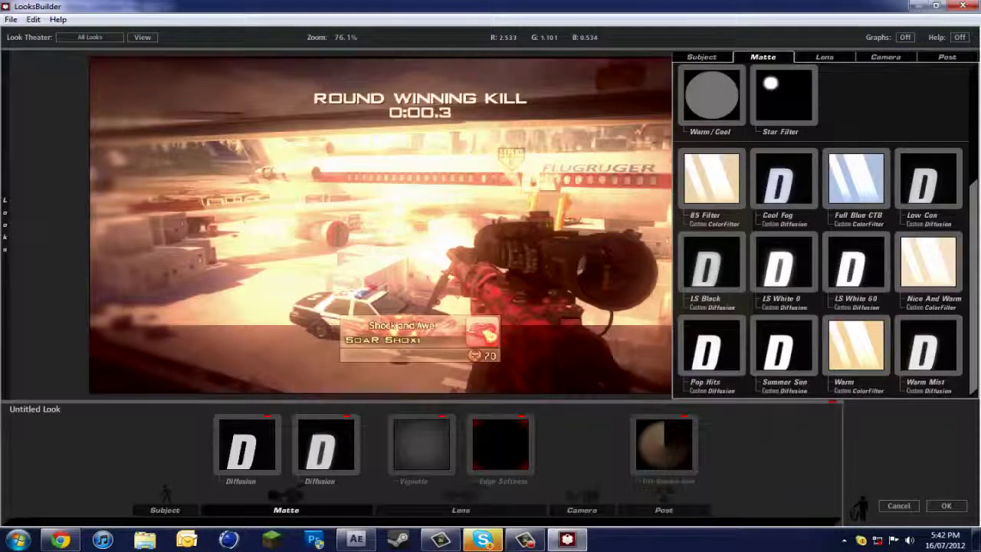
click(702, 57)
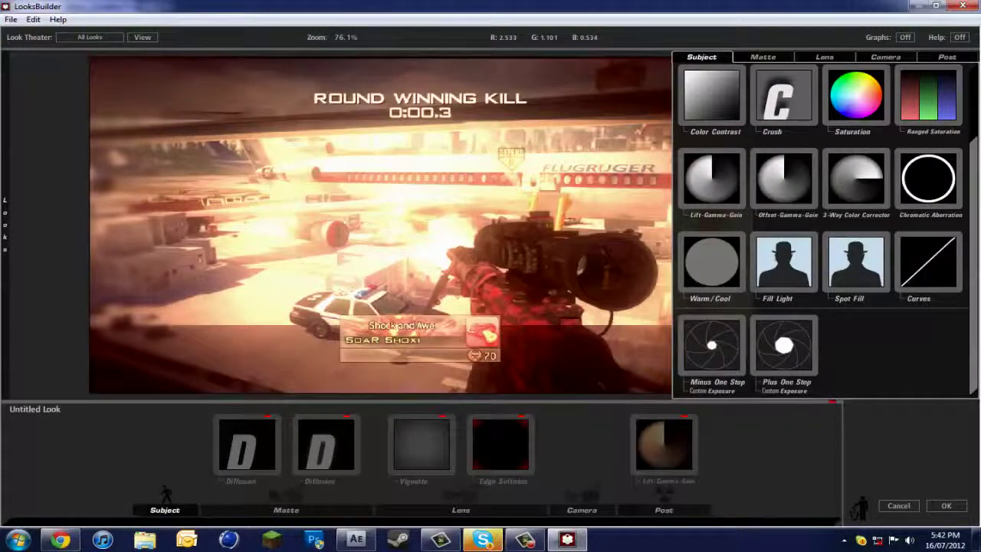
click(948, 56)
drag(712, 345, 675, 224)
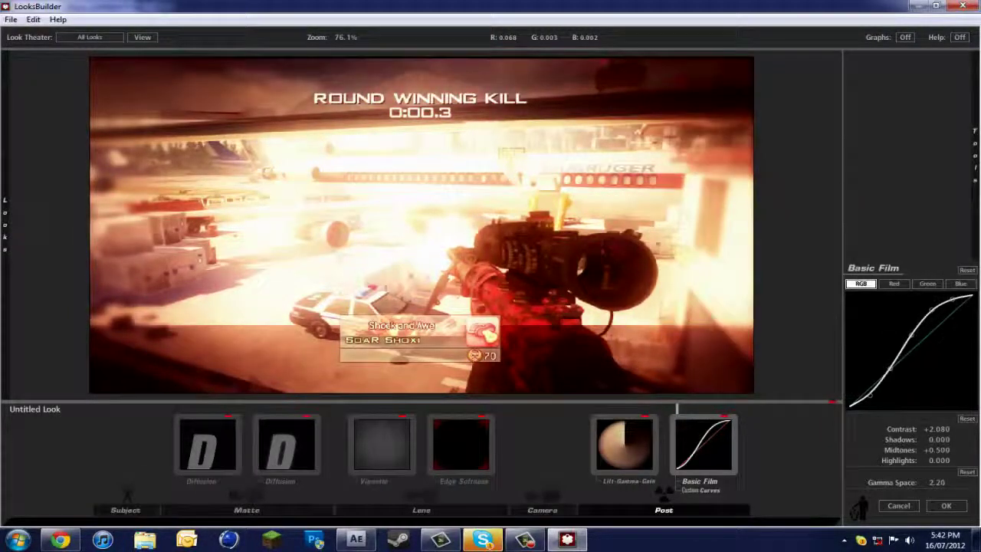
drag(704, 444, 644, 215)
drag(495, 233, 646, 218)
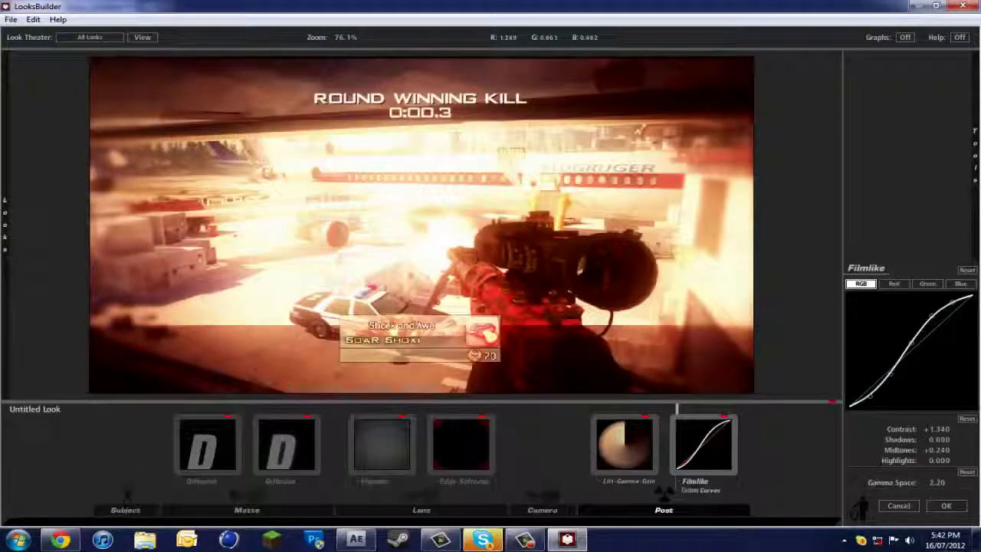
- Delete both Diffusion tools from the Matte stage
click(946, 506)
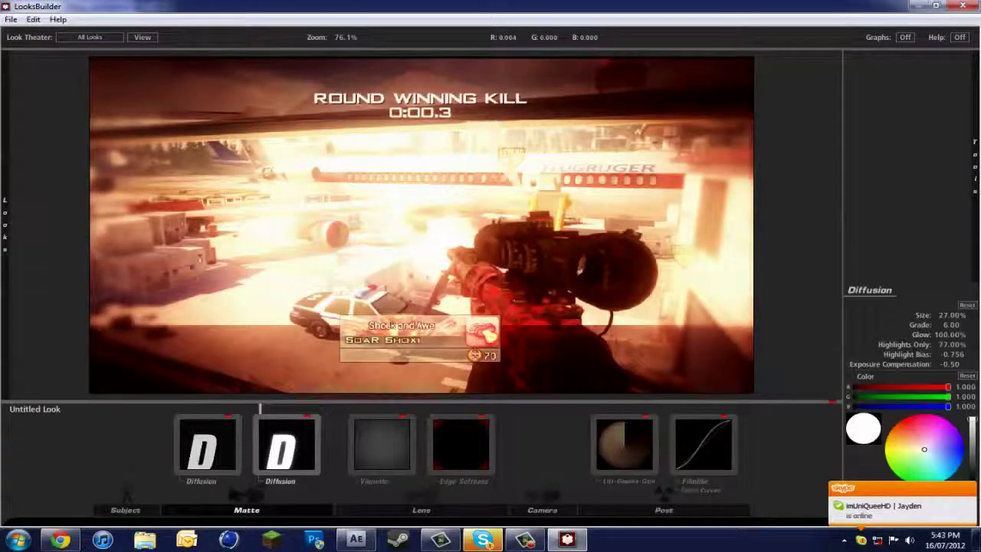
key(Delete)
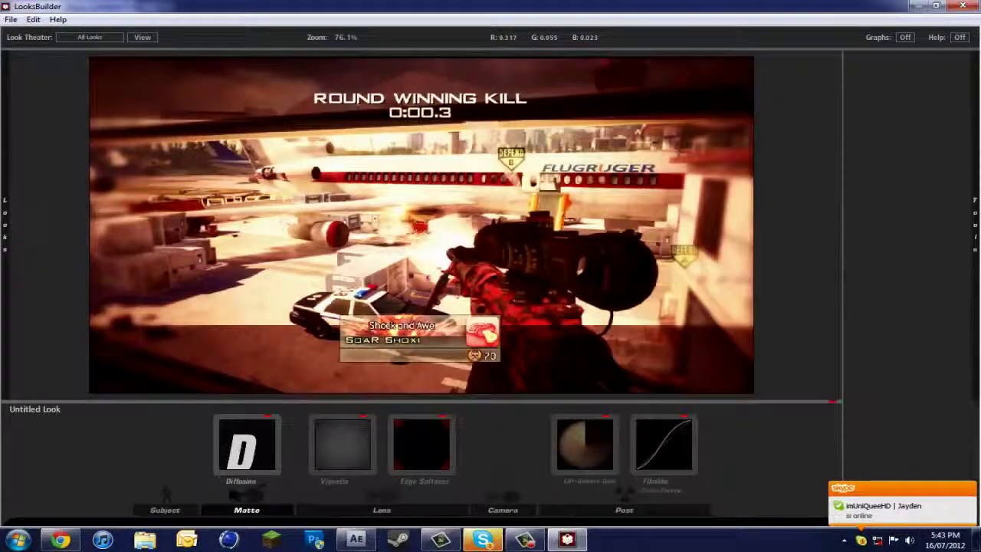
key(Delete)
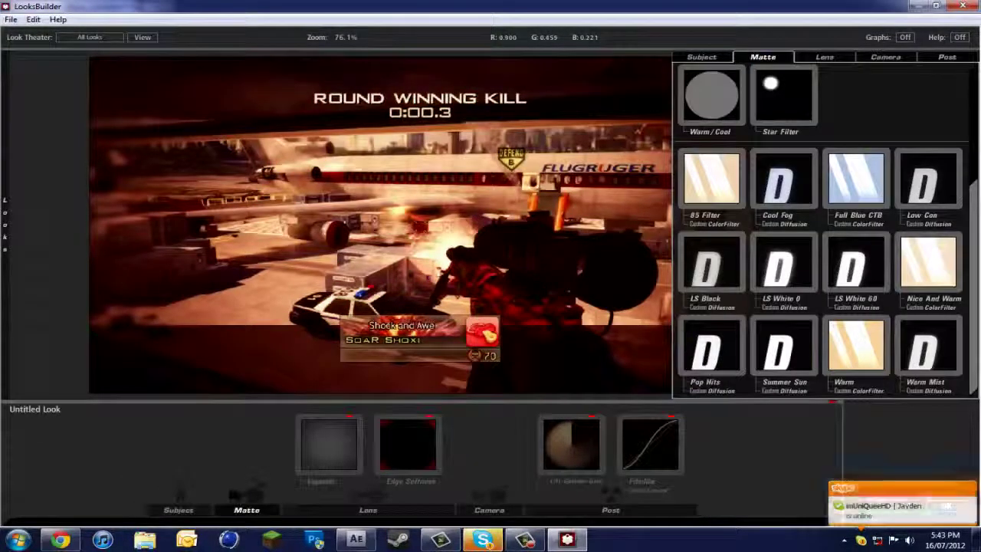
- Add a fresh standard Diffusion tool to the Matte stage of the look
scroll(822, 230, up, 5)
scroll(822, 230, down, 5)
scroll(821, 230, up, 5)
drag(929, 100, 532, 193)
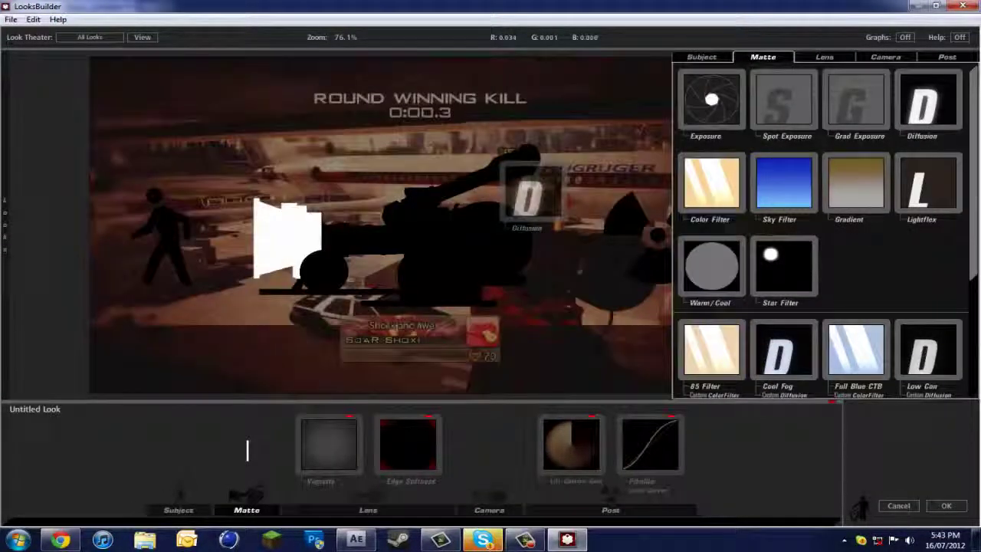
- Set the Diffusion size 200%, grade 6.00, glow 100%, highlights only 75%, highlight bias -0.714 and exposure compensation +0.50
drag(951, 325, 972, 316)
mouse_move(954, 354)
mouse_down()
mouse_move(971, 354)
mouse_move(967, 364)
mouse_up()
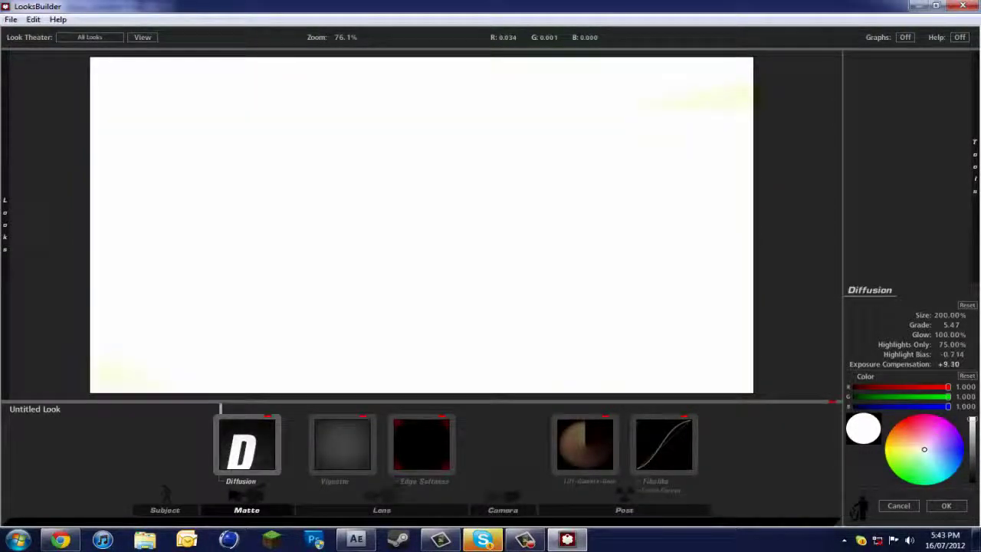
drag(967, 364, 950, 364)
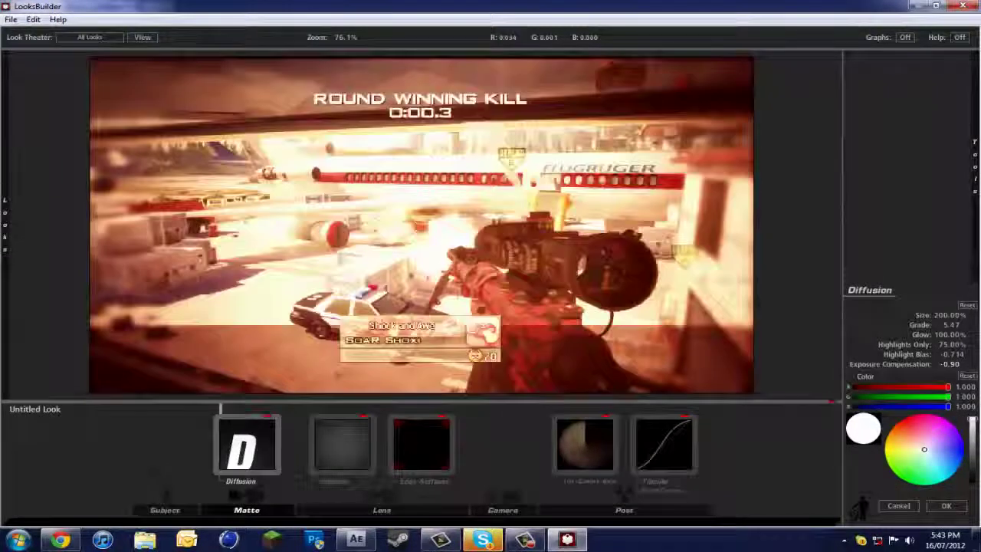
drag(950, 364, 953, 365)
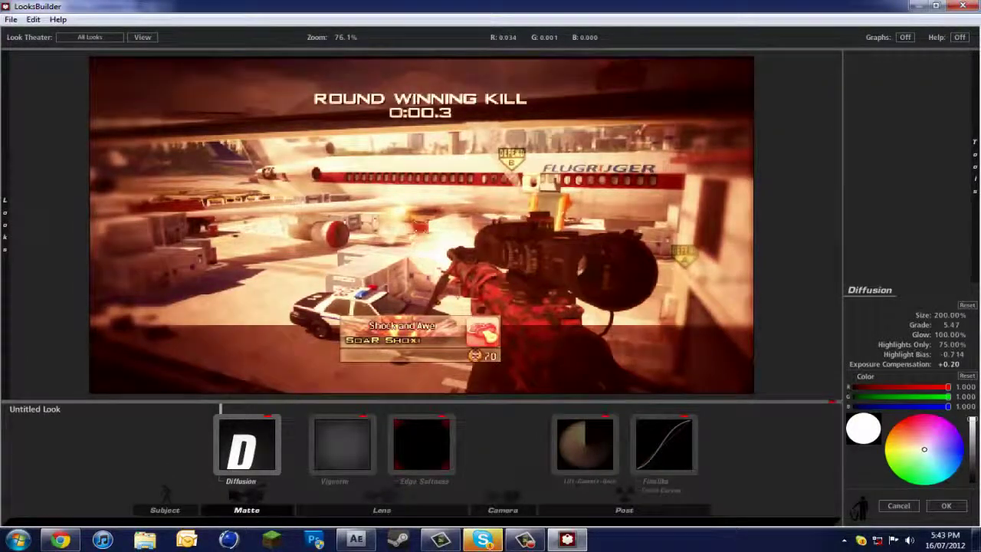
drag(953, 365, 954, 364)
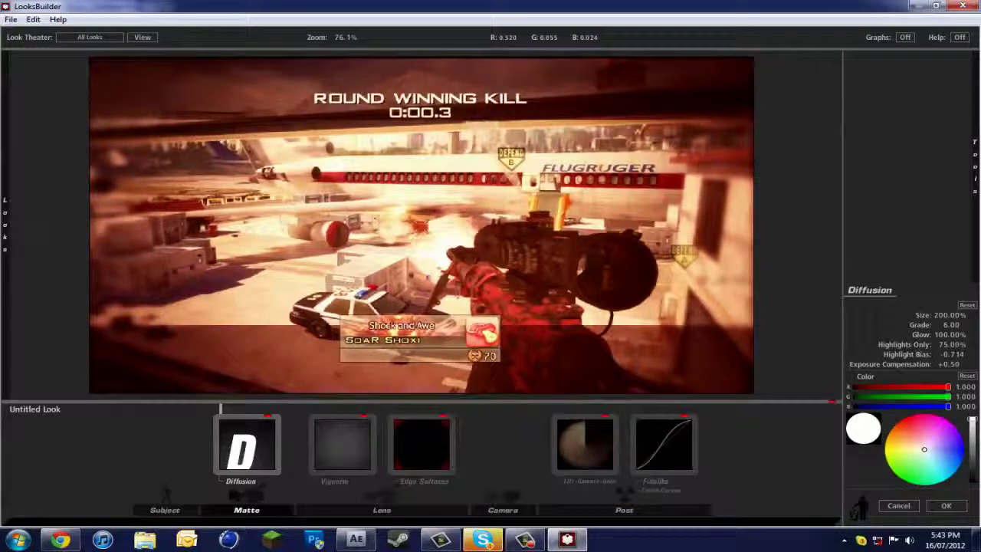
mouse_move(976, 166)
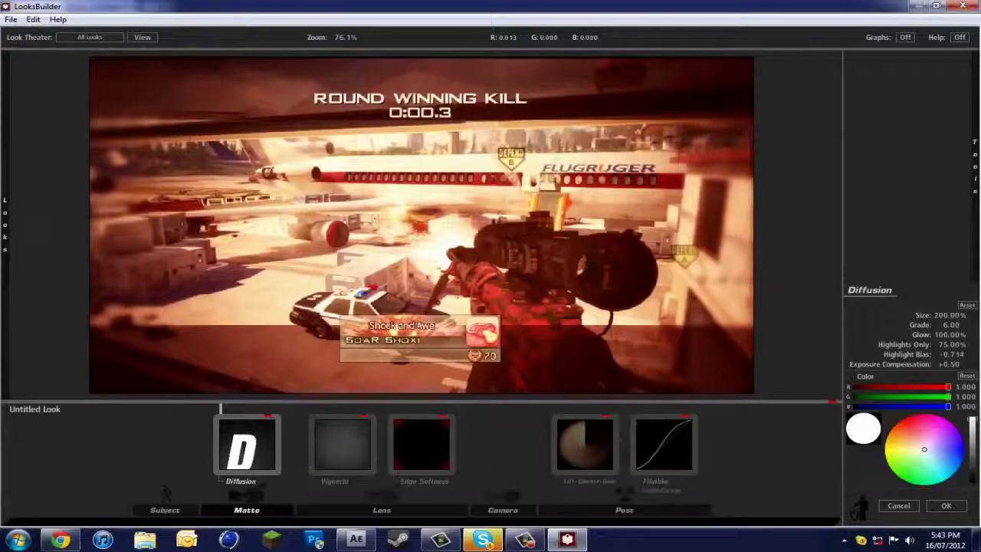
- Apply the edited look to the clip and preview the result in the composition
click(946, 506)
click(817, 53)
click(878, 53)
key(space)
click(817, 53)
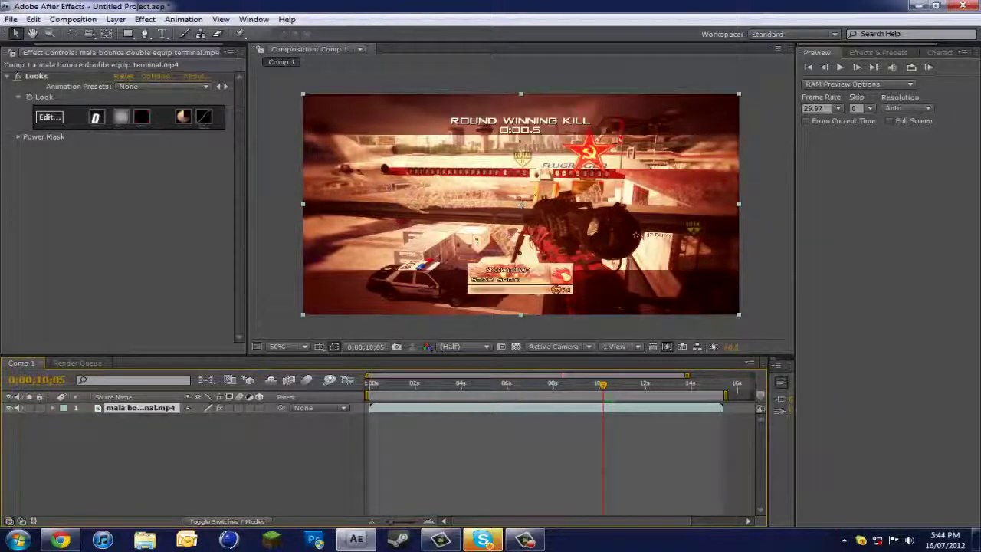
- Duplicate the clip layer and apply the CC Lens effect to the upper copy
key(ctrl+d)
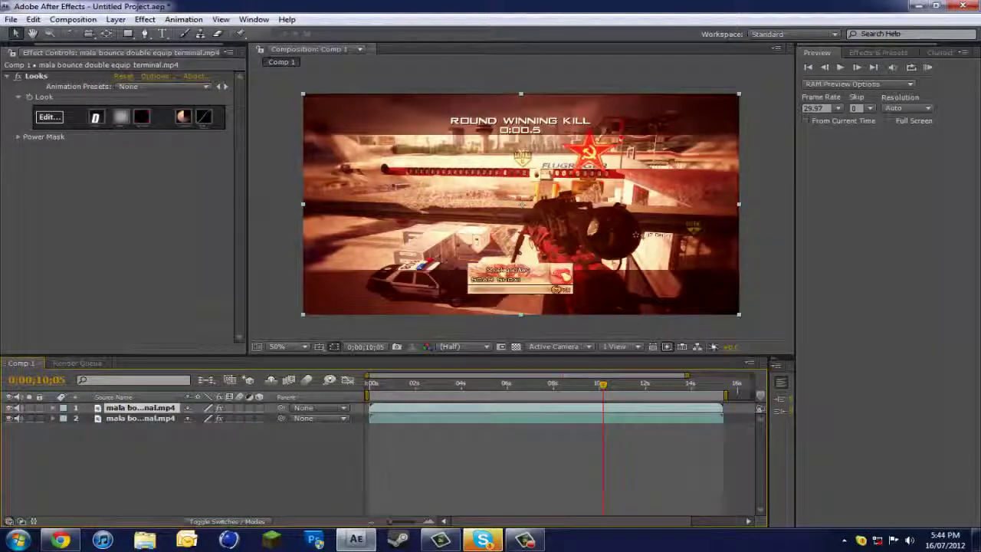
key(ctrl+5)
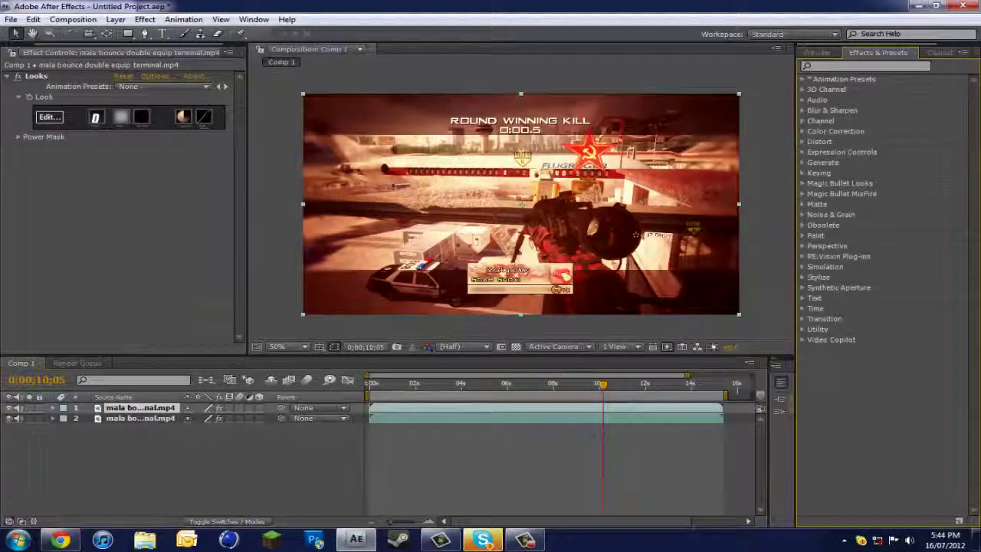
click(803, 79)
click(803, 79)
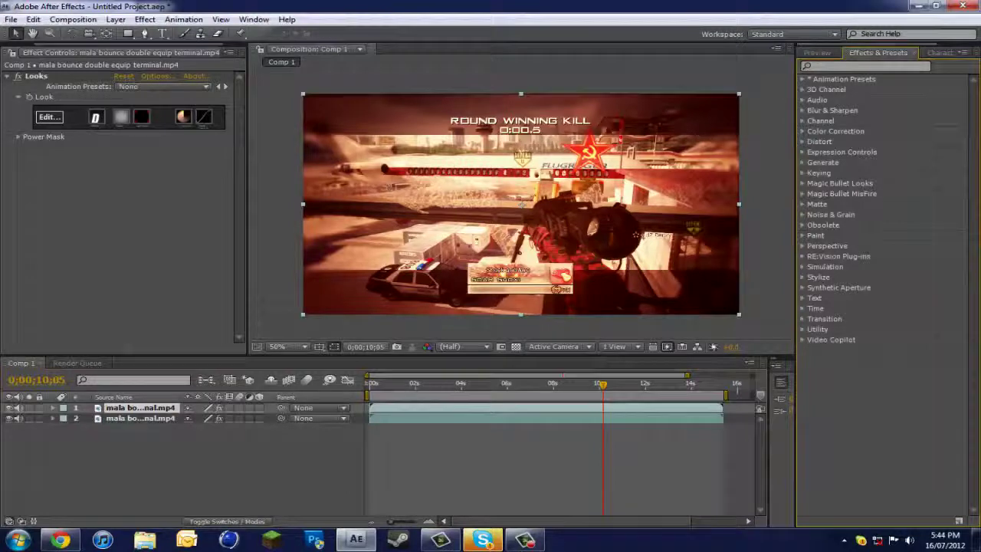
text(cc lens)
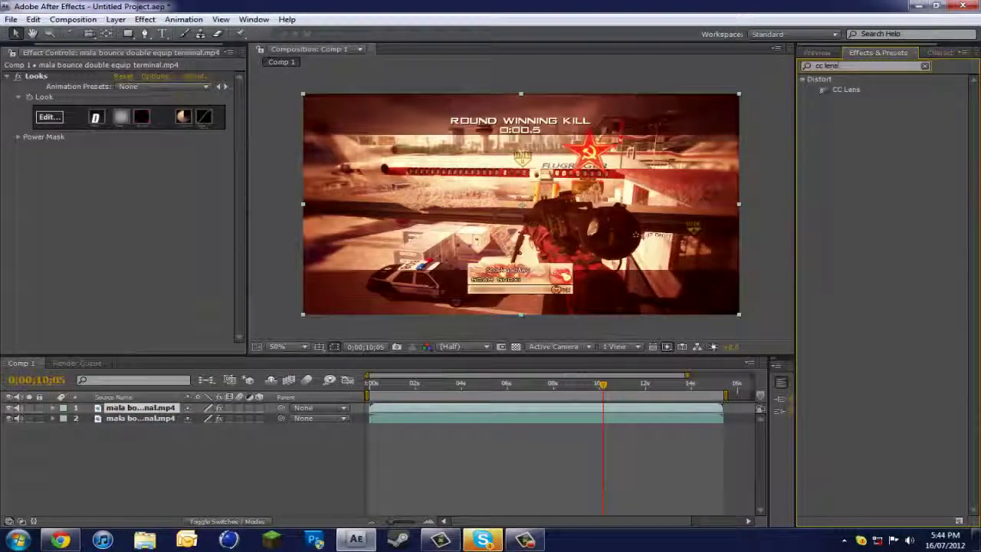
click(846, 89)
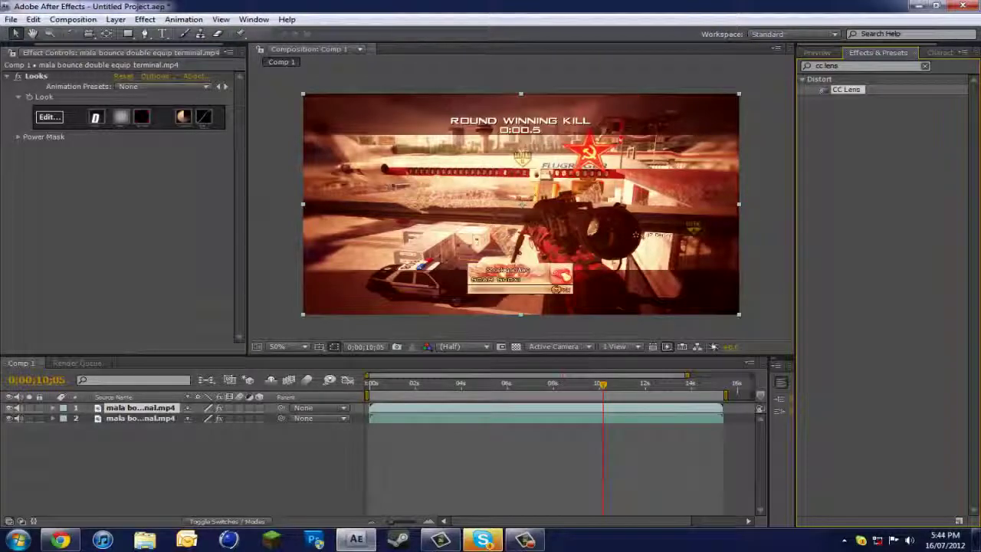
double_click(846, 90)
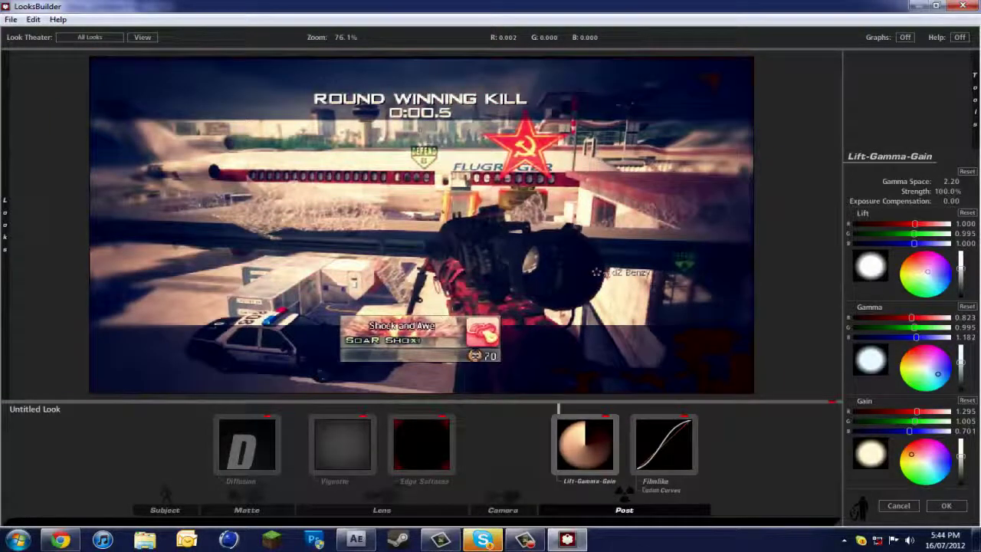
- Shift the upper copy's Lift-Gamma-Gain towards blue, with Lift at R 0.736, G 0.791, B 1.000, fine-tune Gamma and Gain, and apply the look
drag(927, 272, 943, 277)
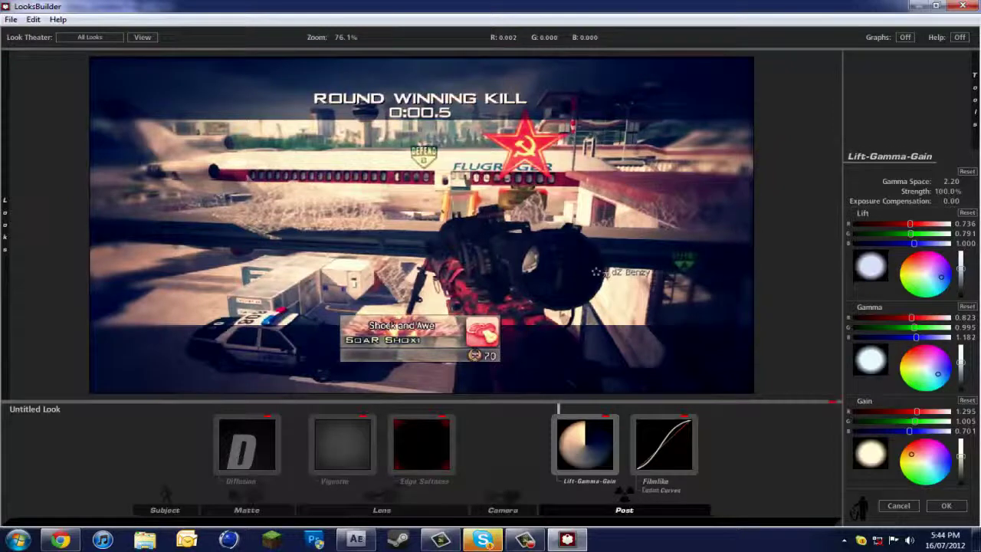
drag(939, 374, 938, 377)
drag(912, 455, 910, 453)
click(946, 506)
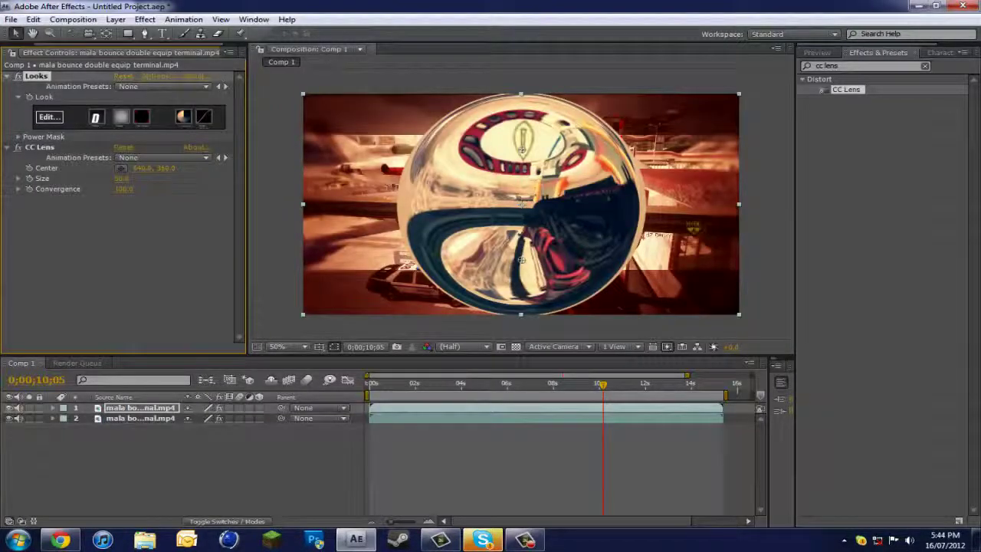
- Set the upper layer's CC Lens Size to 0 and add a Size keyframe at 0;00;10;16
drag(121, 178, 83, 179)
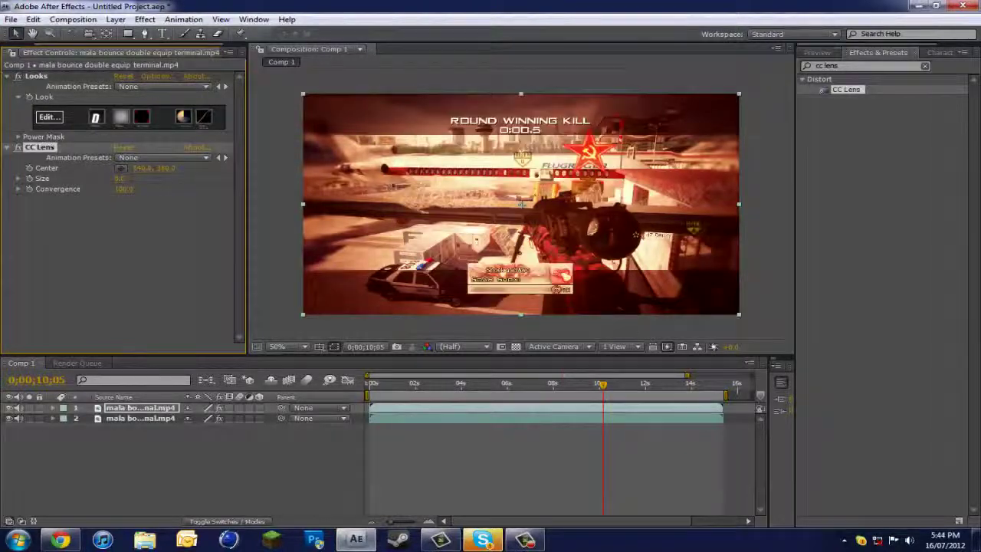
click(818, 53)
click(857, 67)
click(857, 68)
drag(604, 385, 611, 384)
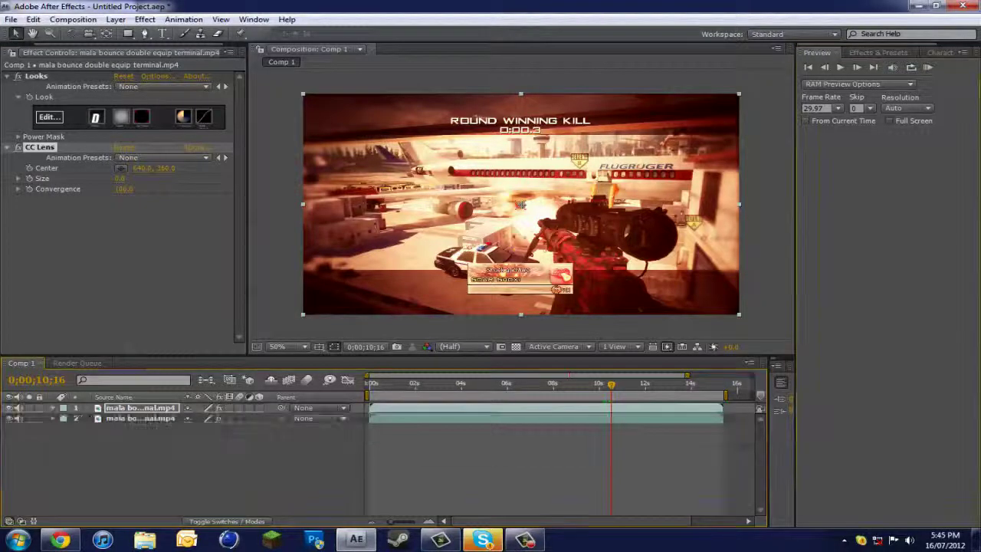
click(53, 408)
click(53, 408)
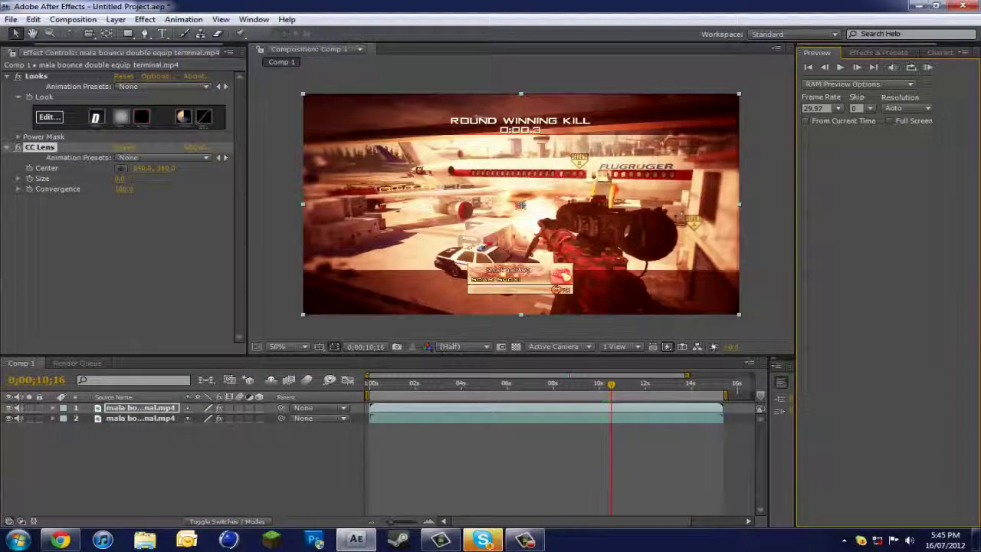
click(53, 408)
click(75, 439)
click(76, 439)
click(76, 439)
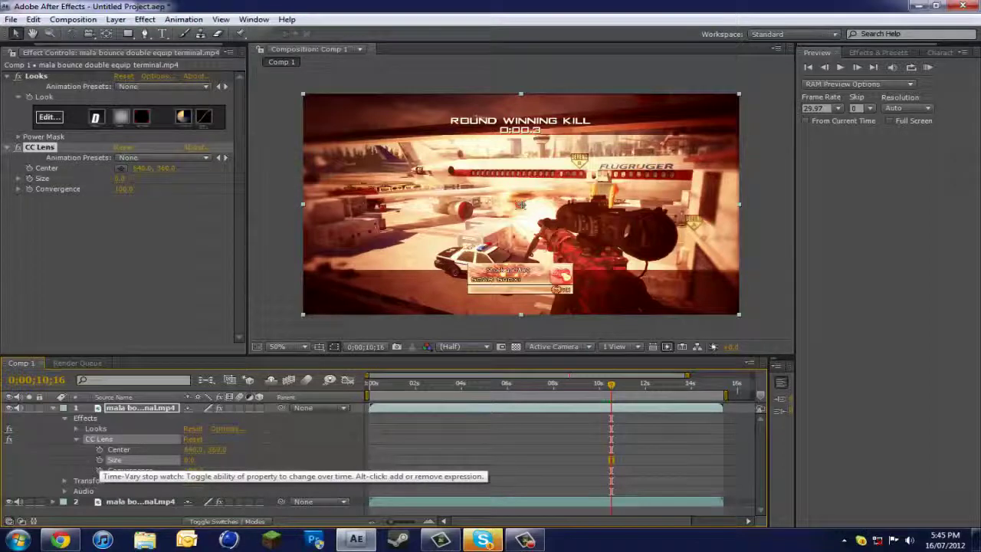
click(99, 460)
- Add a second CC Lens Size keyframe of 500 at 0;00;11;09 and collapse the layer's properties
mouse_move(611, 385)
mouse_down()
mouse_move(643, 385)
mouse_move(628, 385)
mouse_up()
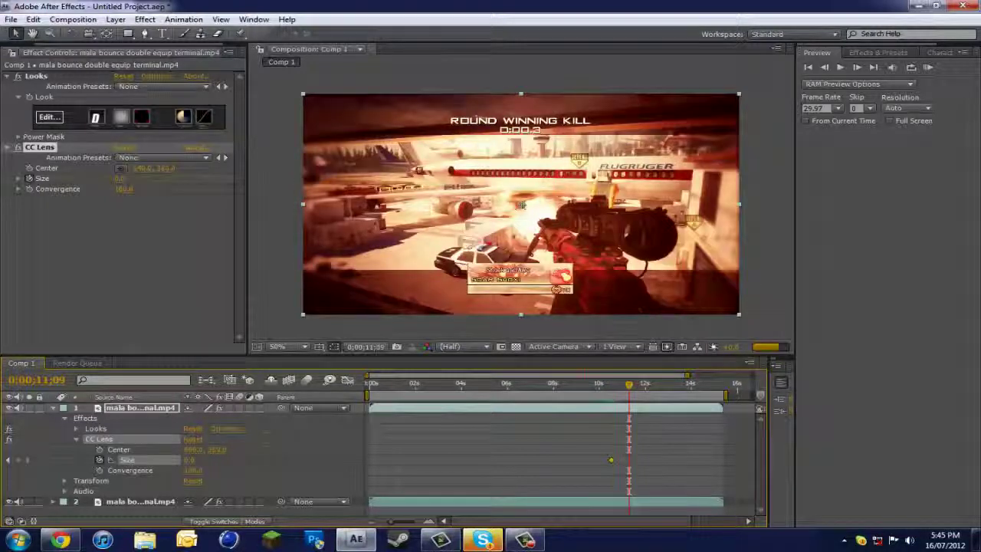
drag(190, 460, 354, 460)
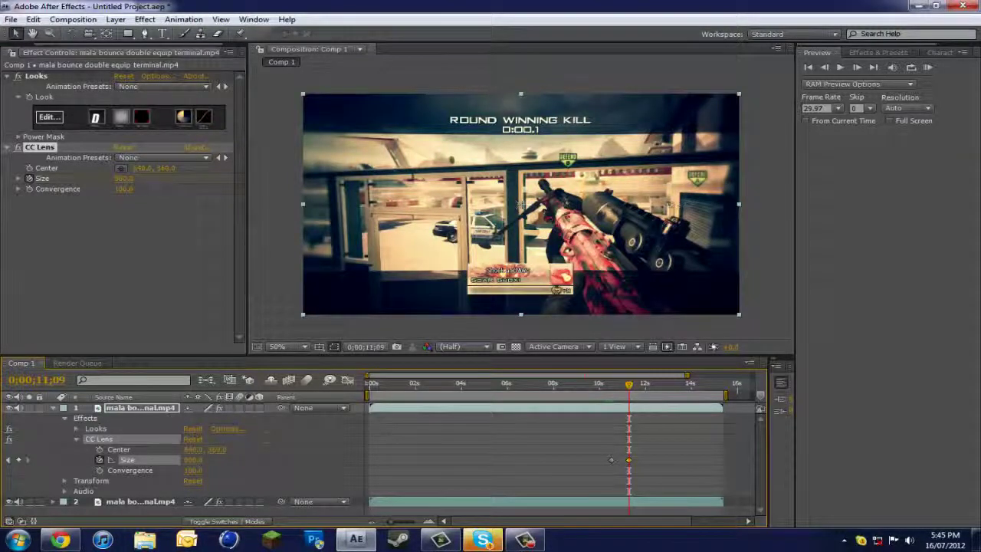
click(53, 408)
click(53, 408)
click(53, 408)
- Play back the lens transition between the red and blue layers from shortly before its first keyframe
click(555, 384)
key(space)
key(space)
key(space)
key(space)
key(space)
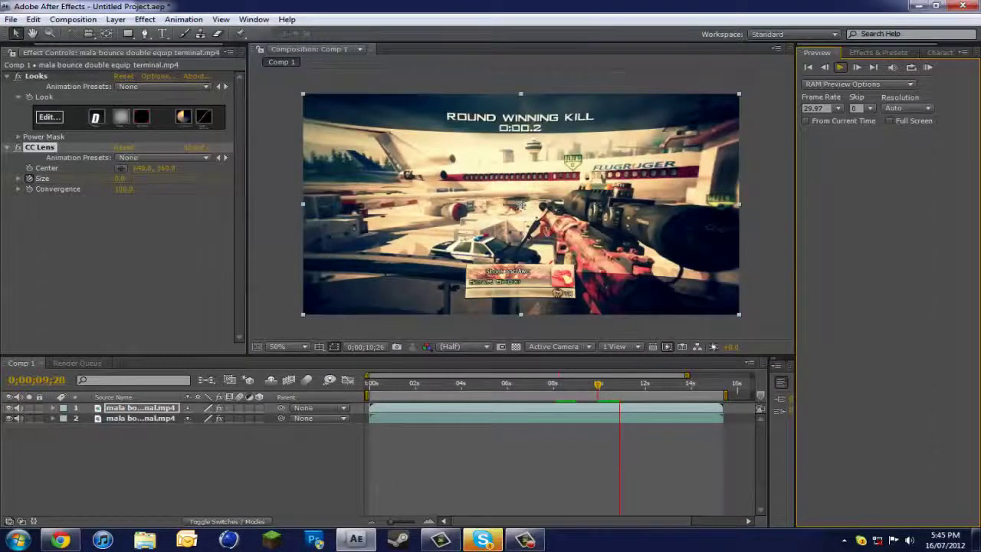
click(841, 68)
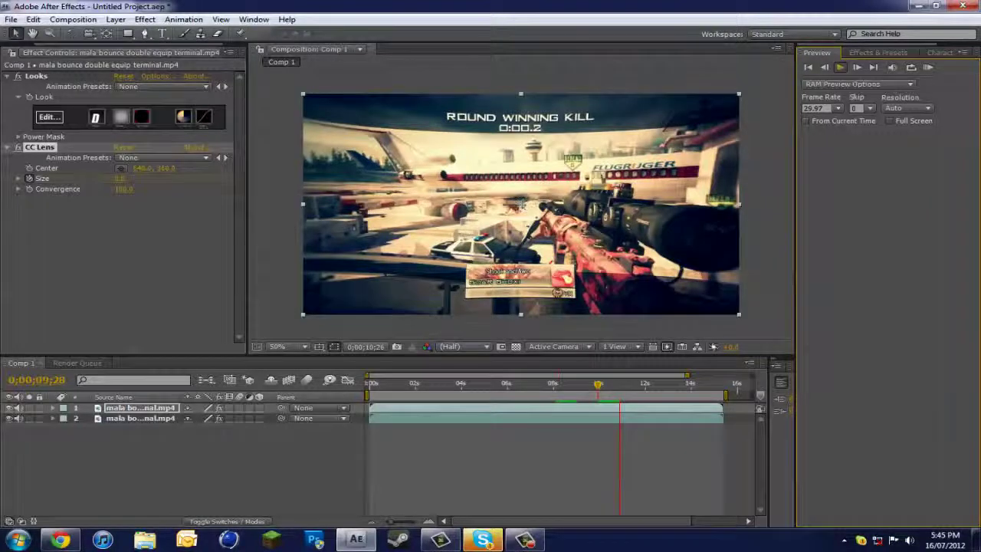
- Replace the Edge Softness in the Lens stage of the upper layer's look with a fresh default one and apply the look
click(49, 116)
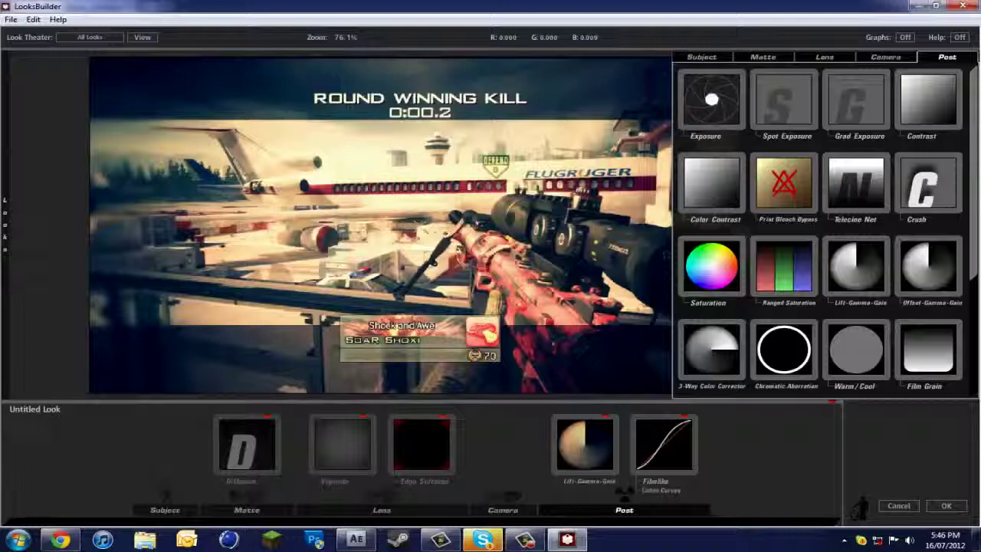
click(825, 57)
click(948, 57)
drag(580, 192, 462, 443)
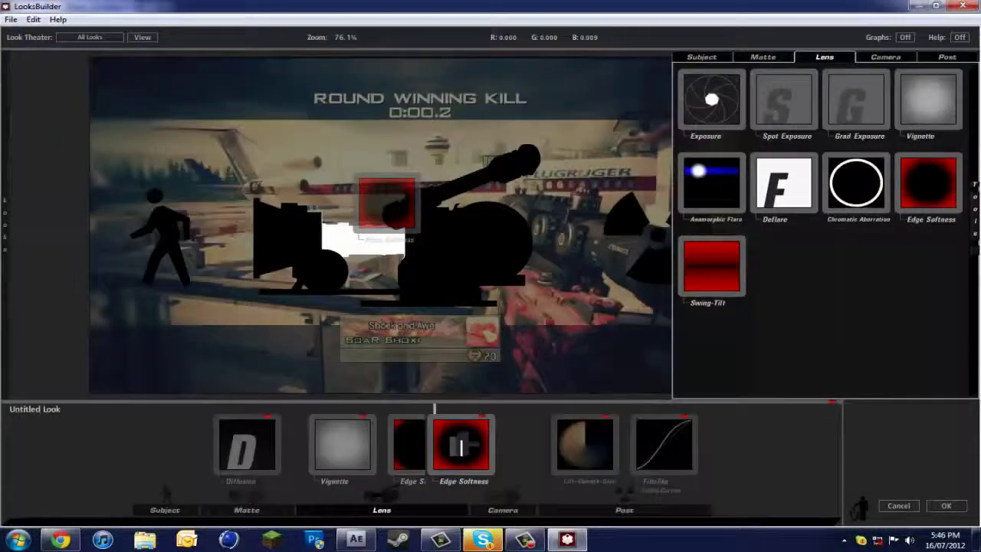
drag(387, 204, 387, 203)
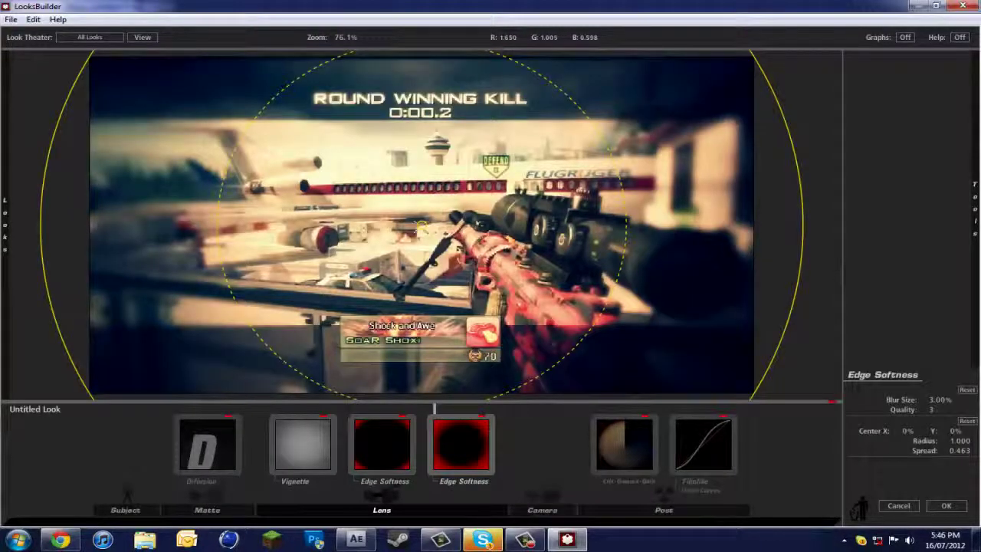
key(Delete)
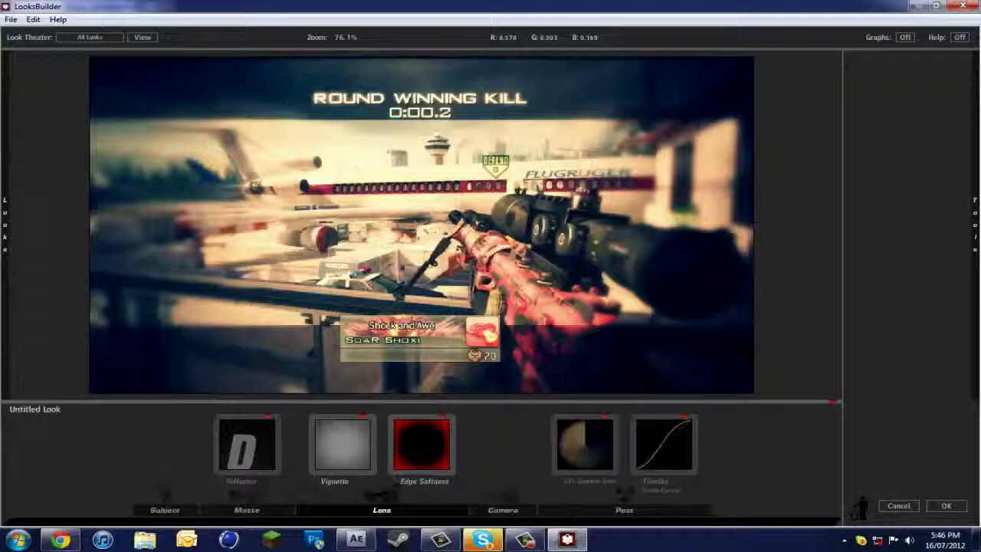
click(947, 506)
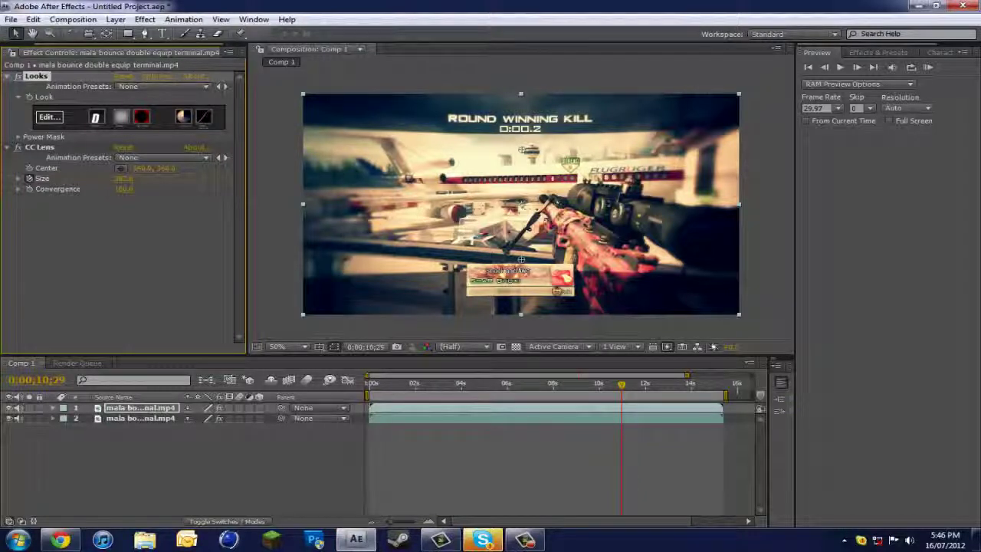
- Reduce the value of the upper layer's last CC Lens Size keyframe at 0;00;11;09
click(53, 408)
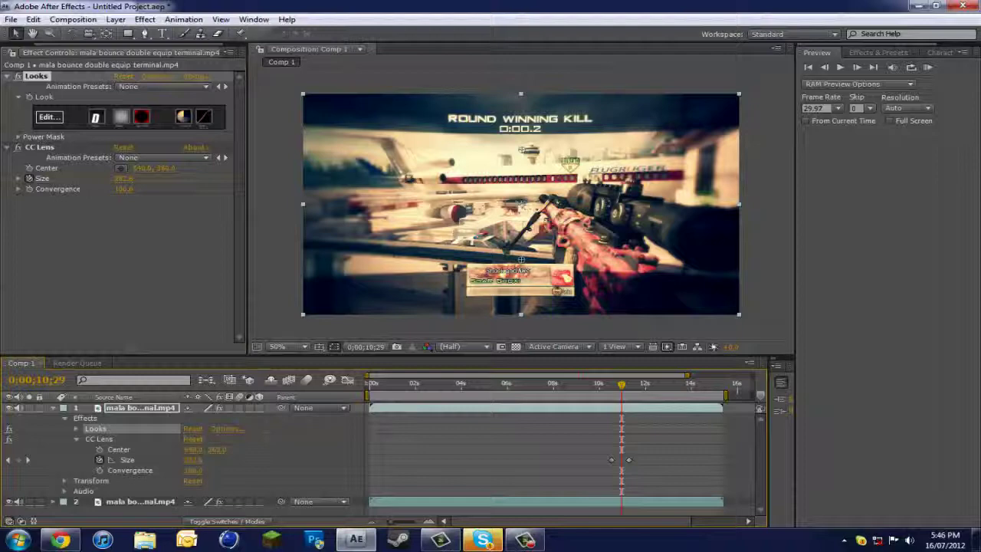
click(630, 460)
right_click(635, 461)
right_click(629, 460)
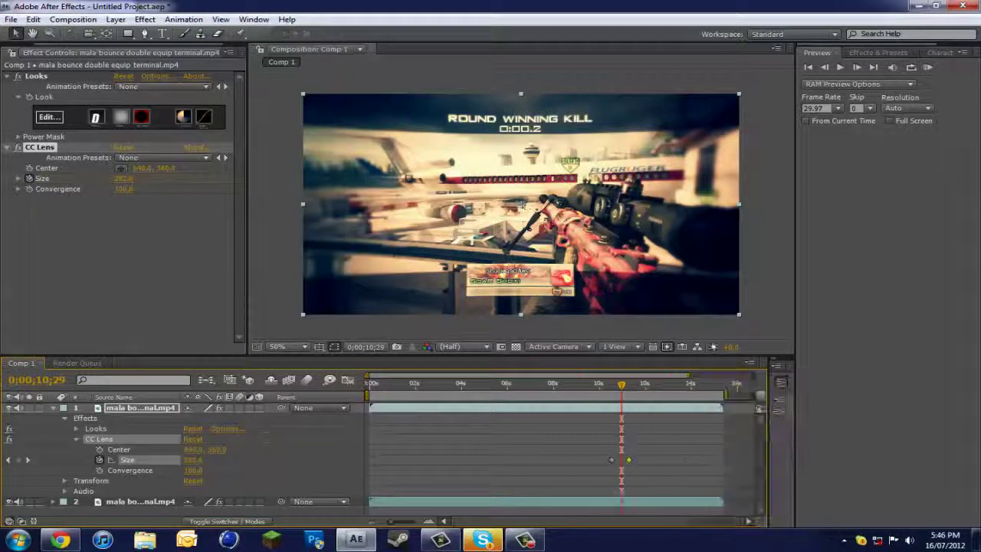
click(659, 387)
drag(491, 205, 742, 254)
drag(755, 299, 823, 299)
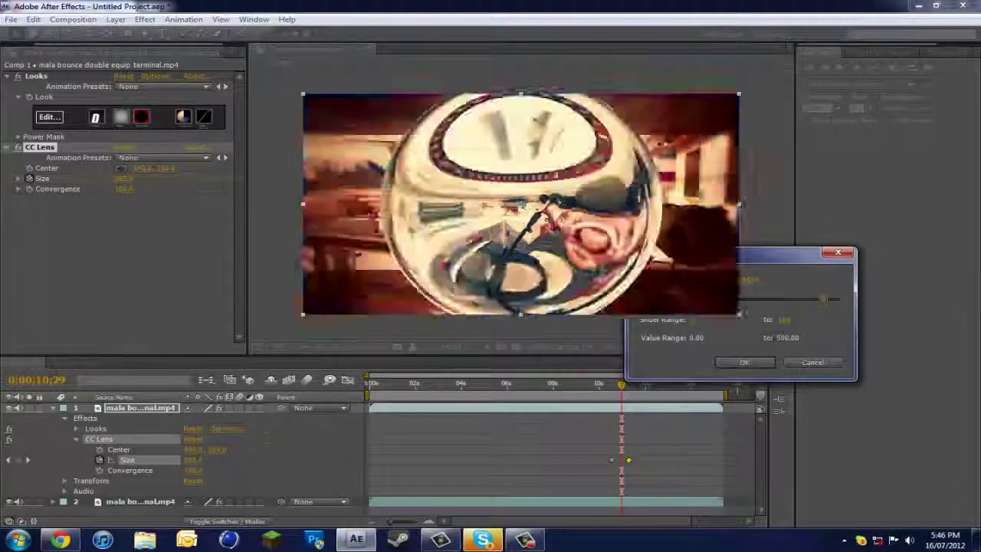
click(745, 363)
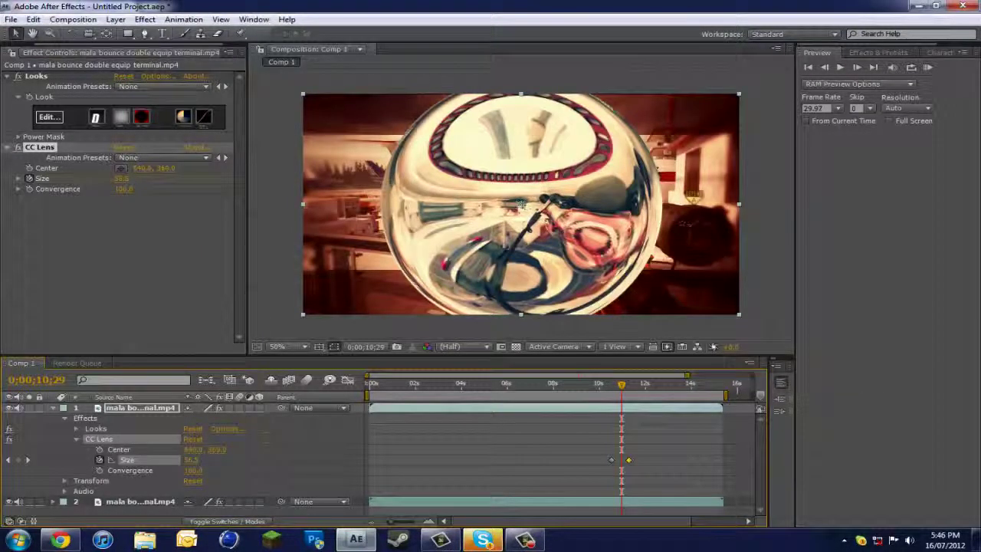
- Add a CC Lens Size keyframe at 0;00;10;29 and fine-tune its value until the blue layer fills the frame with slight bulging
drag(193, 460, 243, 460)
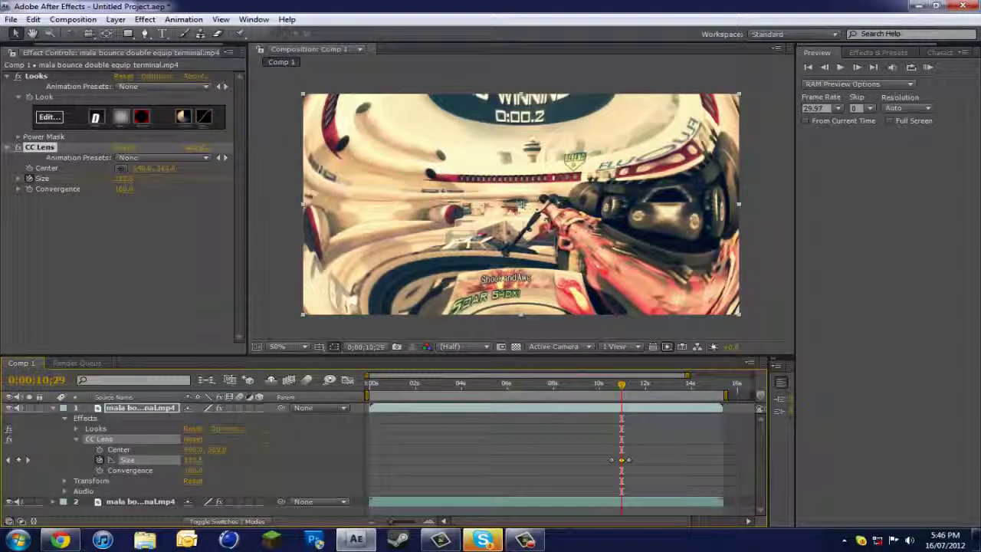
drag(193, 460, 280, 460)
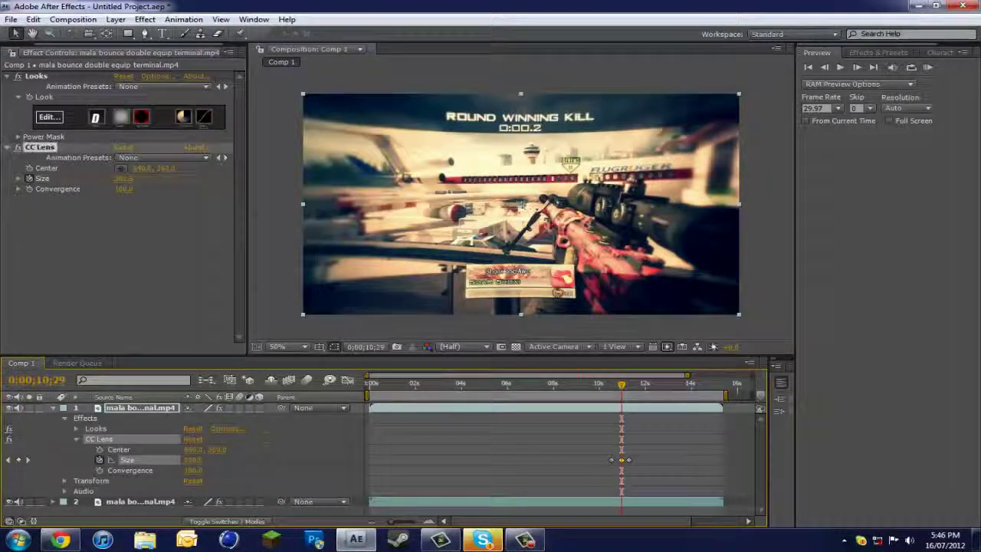
click(230, 461)
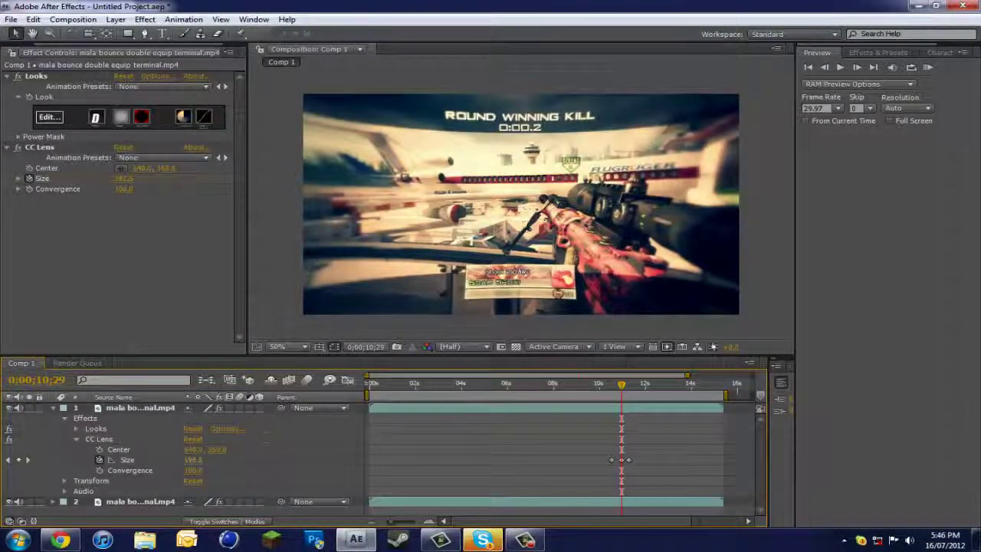
drag(193, 460, 190, 460)
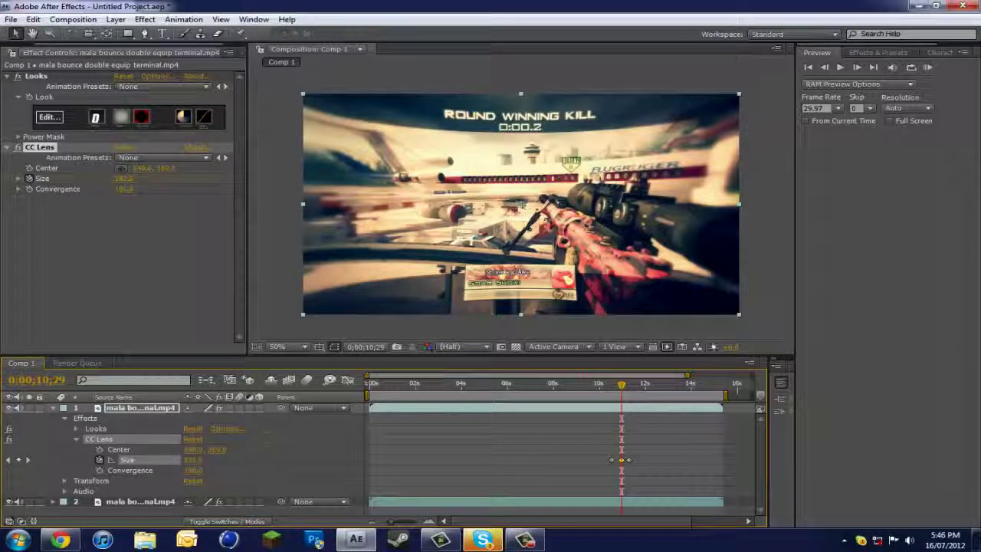
click(230, 462)
drag(193, 460, 192, 460)
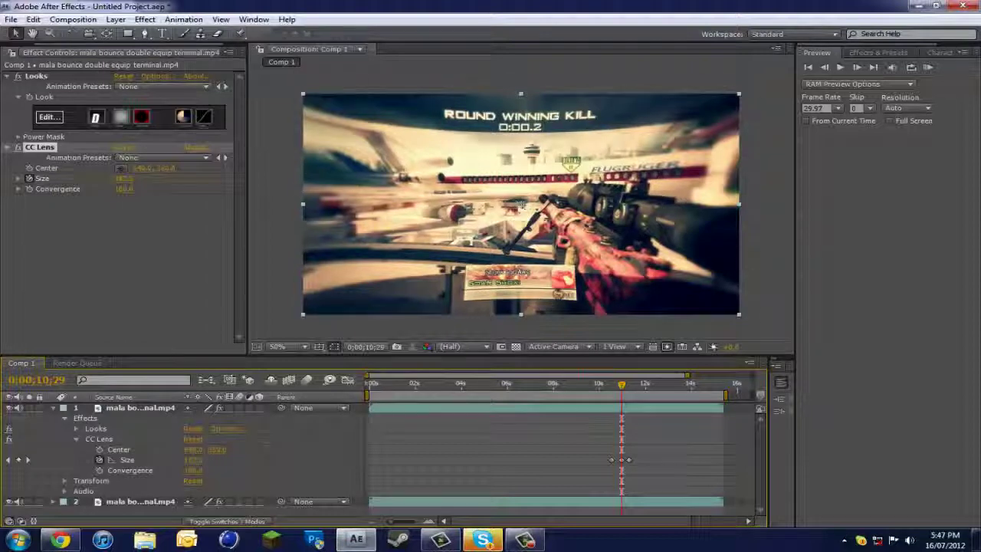
click(622, 460)
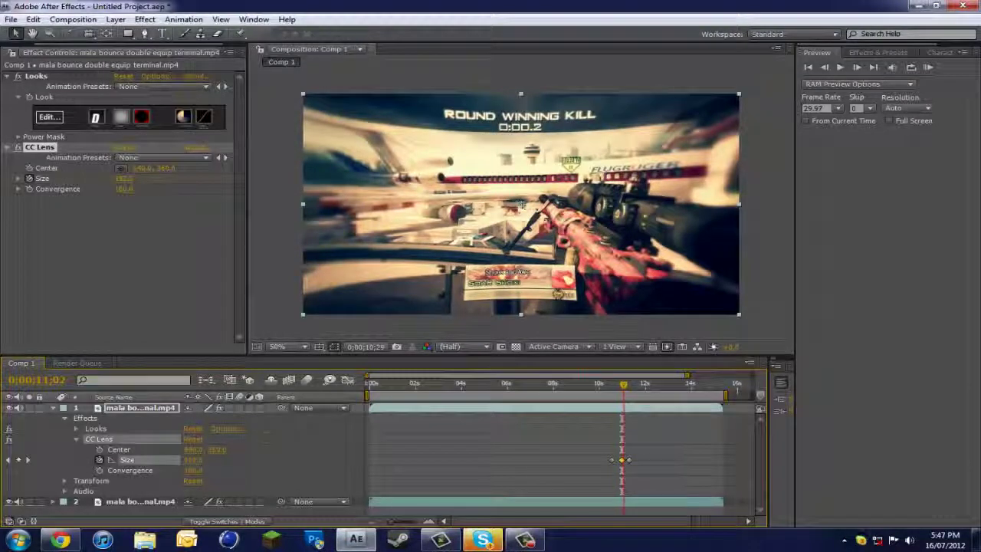
- Return the playhead to the composition's start and collapse the Looks and CC Lens effects and the upper layer's properties
drag(622, 384, 631, 384)
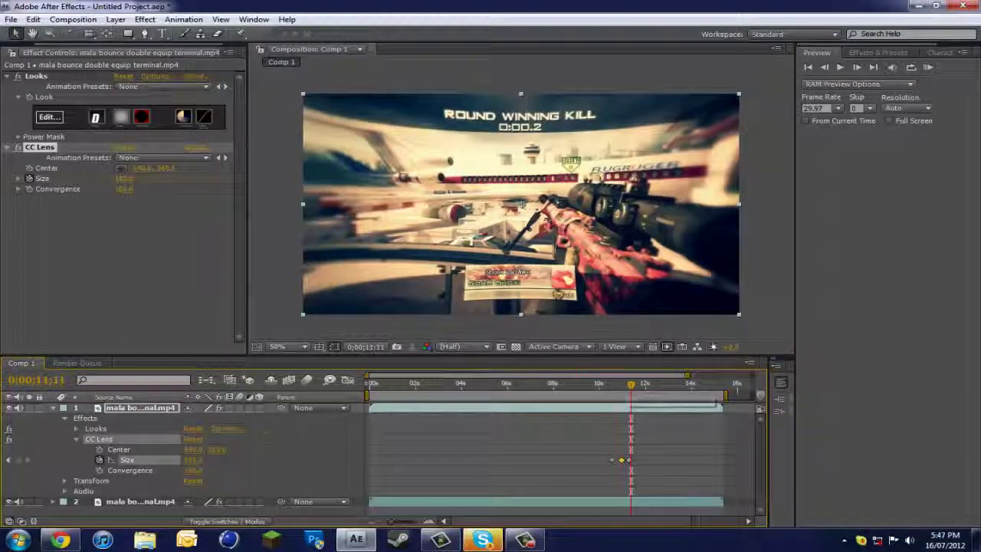
key(KP_0)
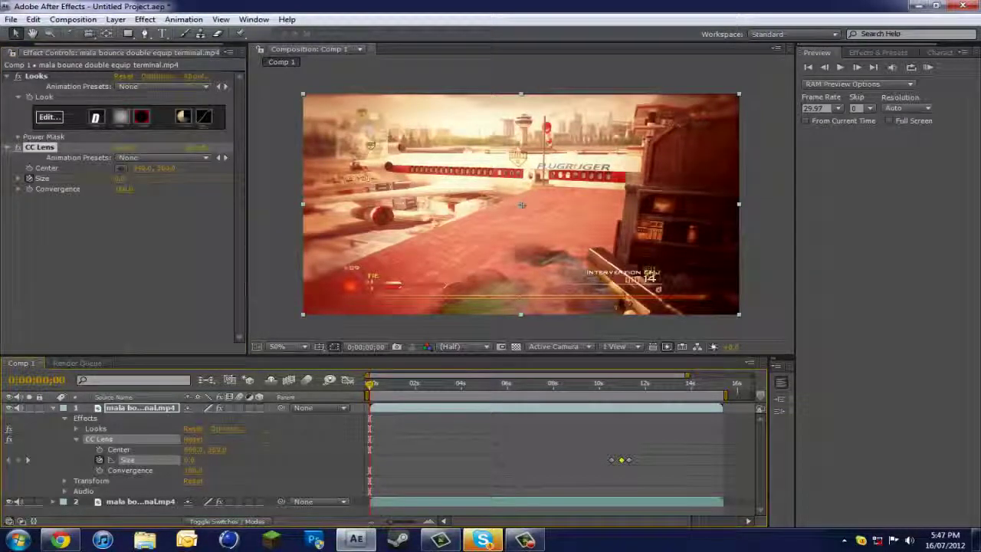
click(7, 76)
click(7, 86)
click(53, 408)
click(53, 408)
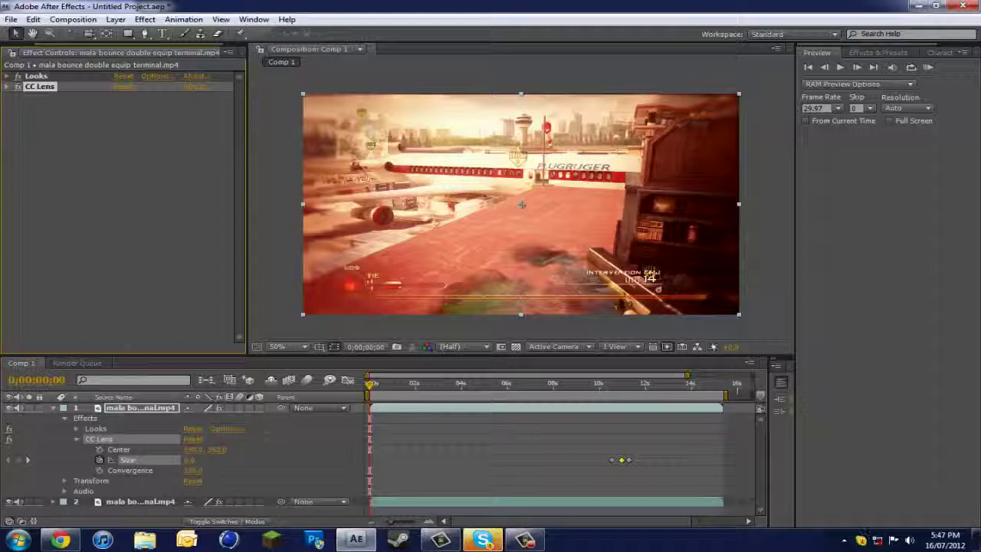
click(53, 408)
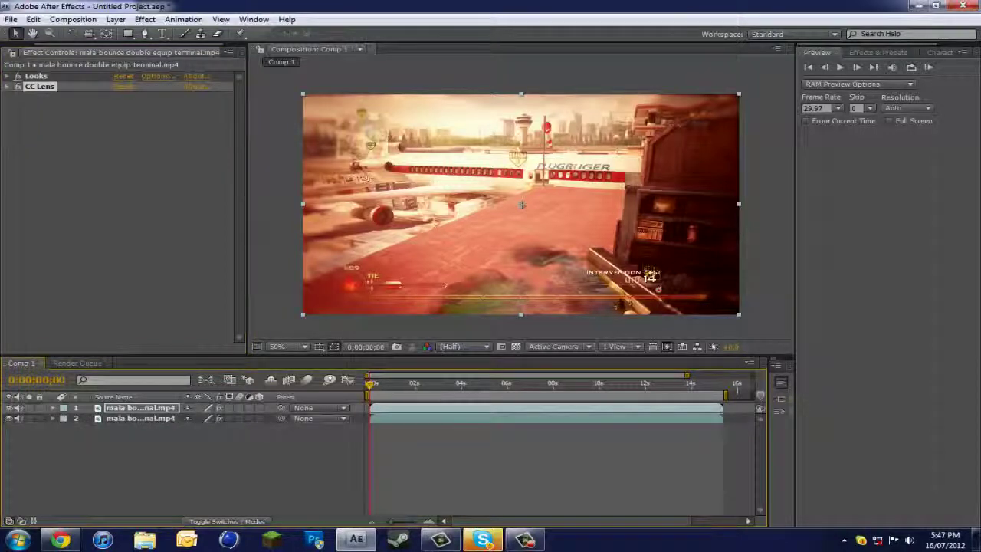